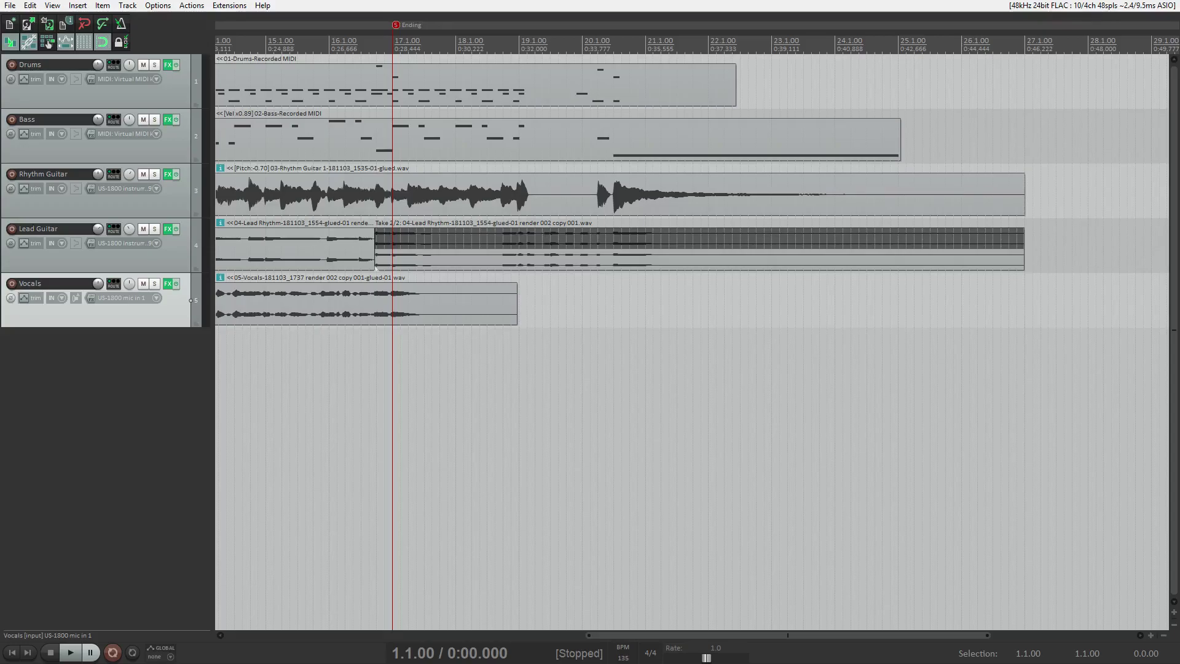
Step: Play back the song's ending section and the beginning of Verse 2
key("space")
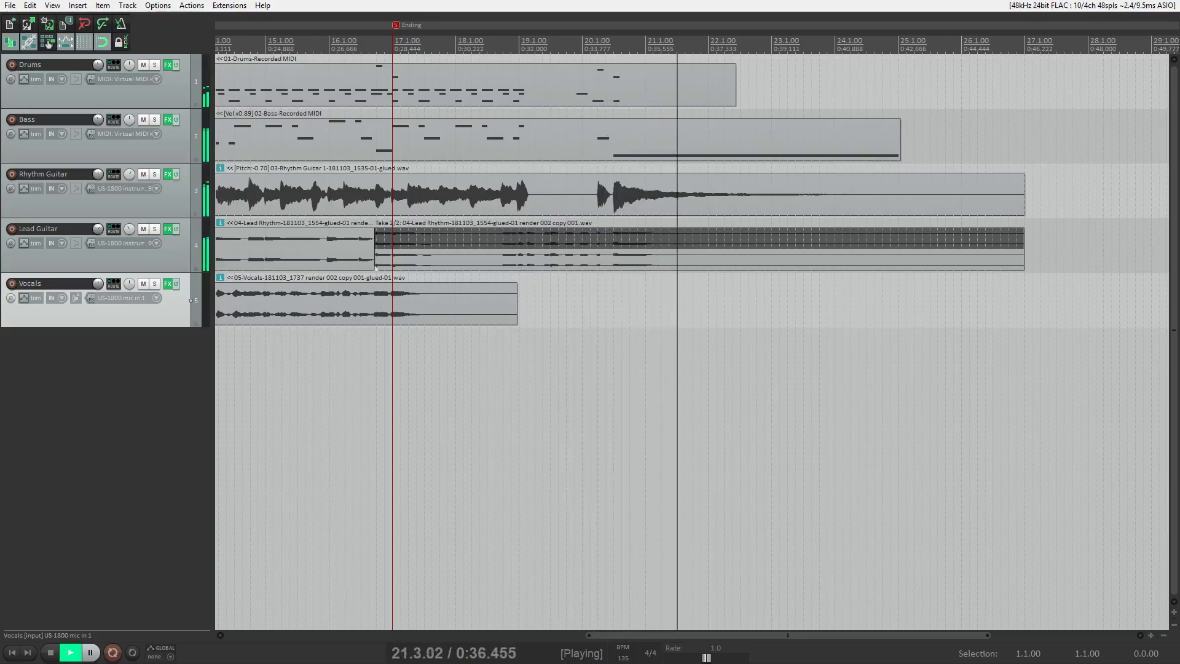
key("space")
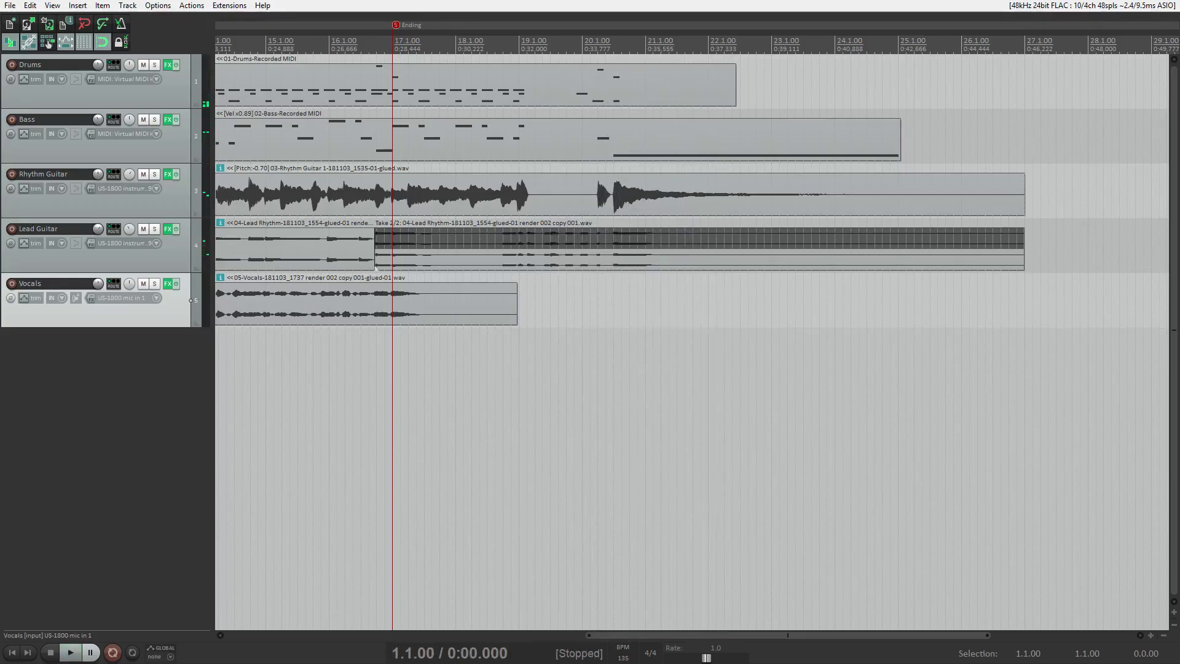
key("3")
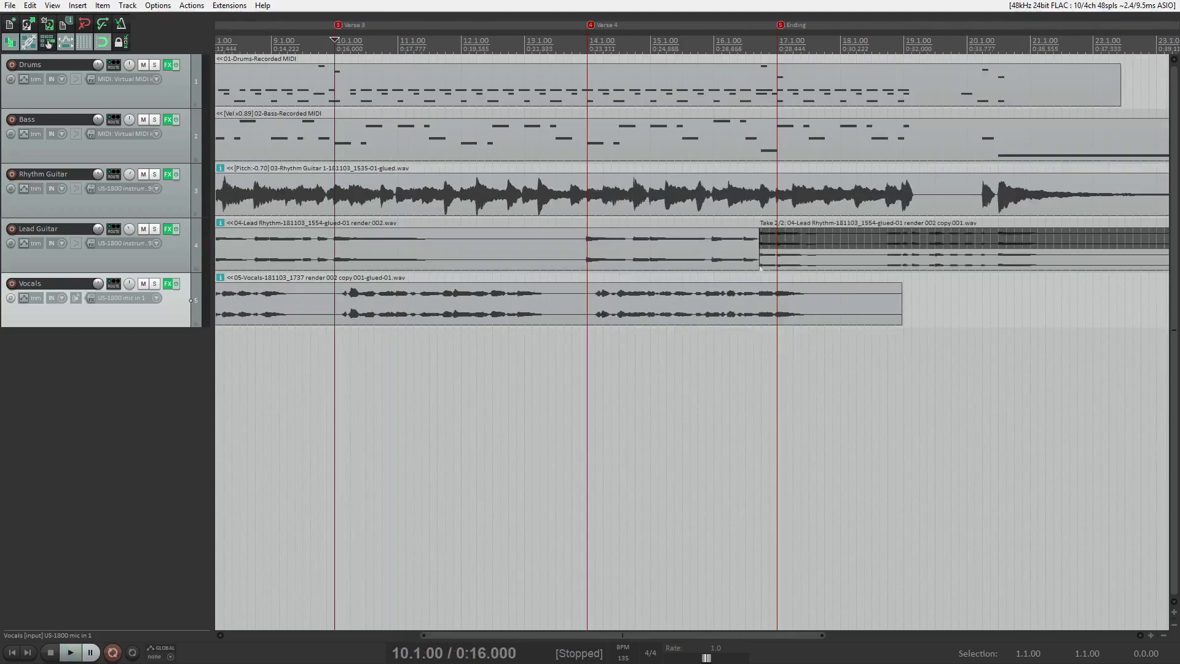
key("2")
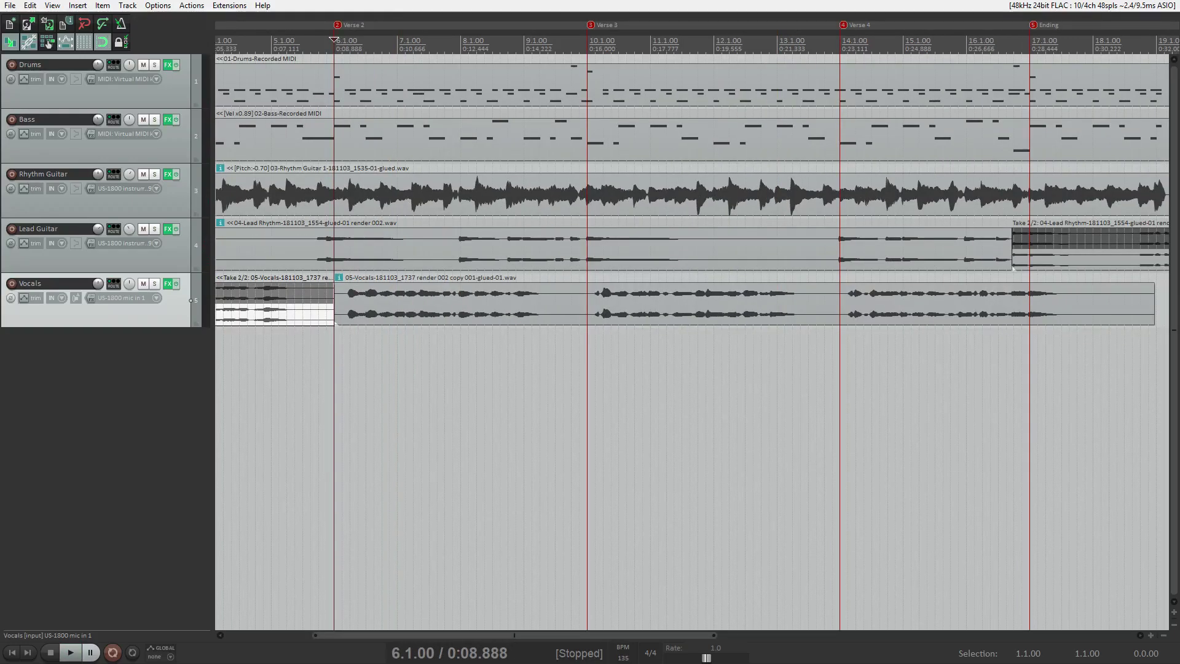
key("space")
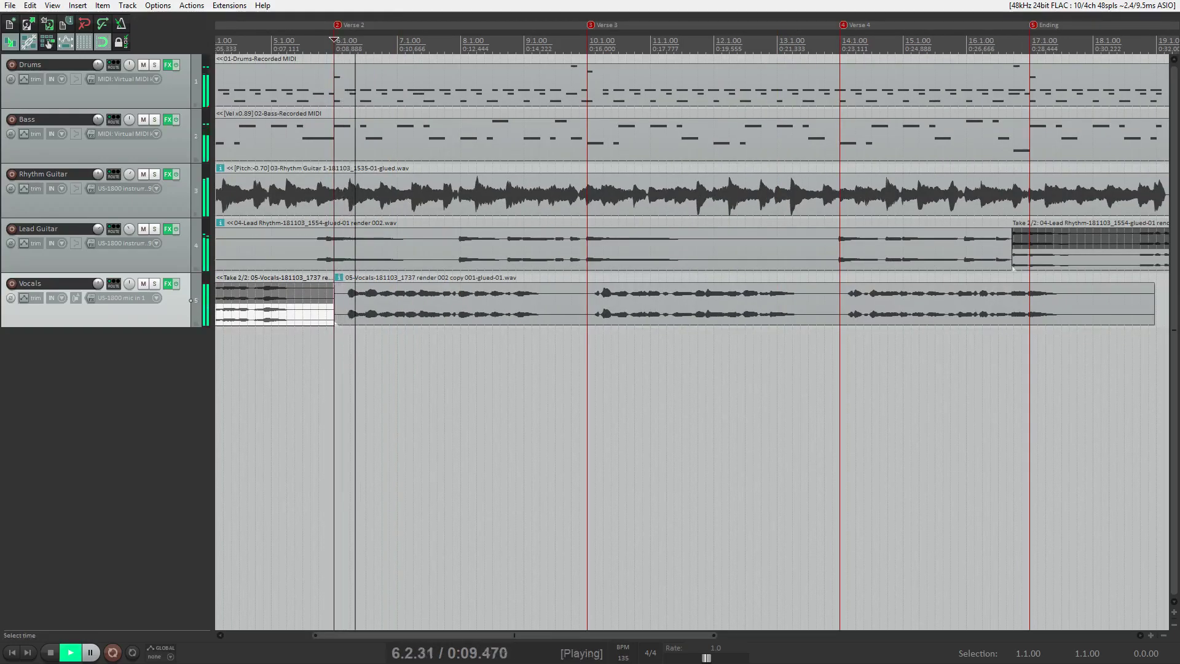
key("space")
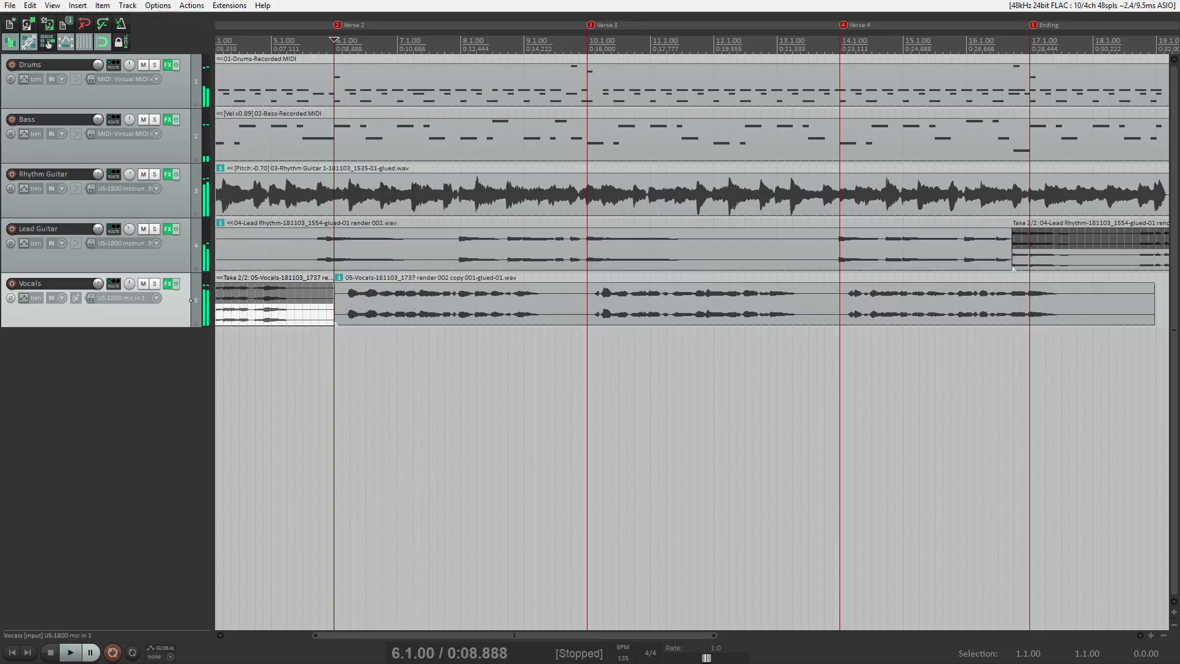
Step: Solo the Vocals track and play it back from the Verse 2 marker
key("F6")
key("space")
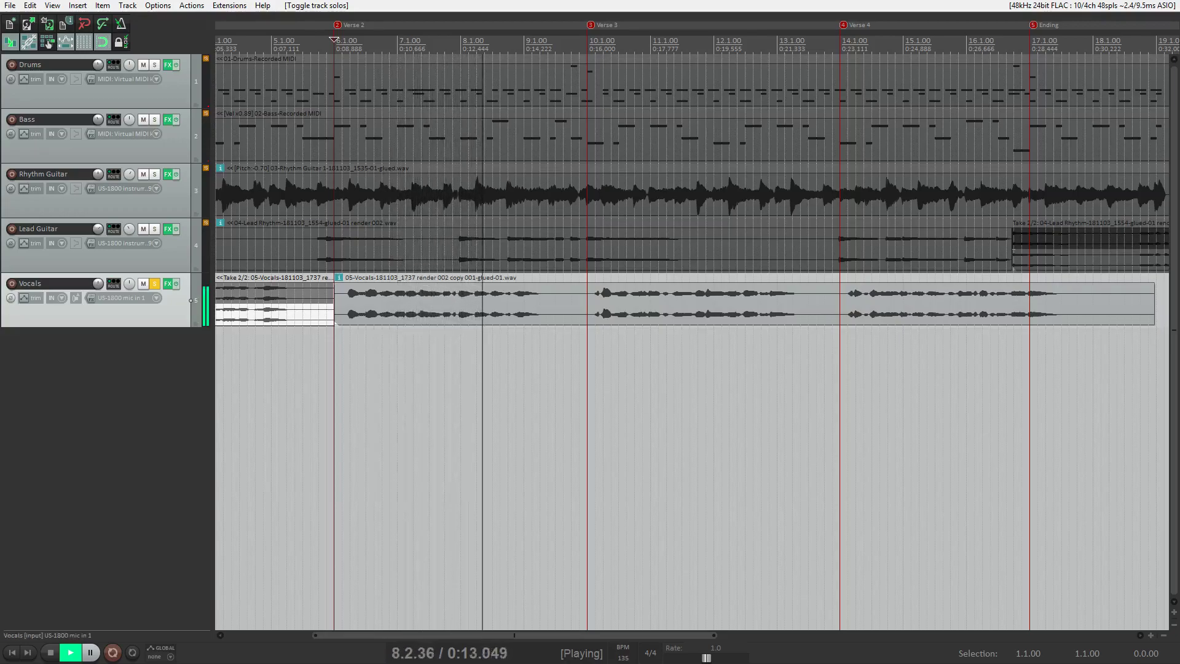
key("space")
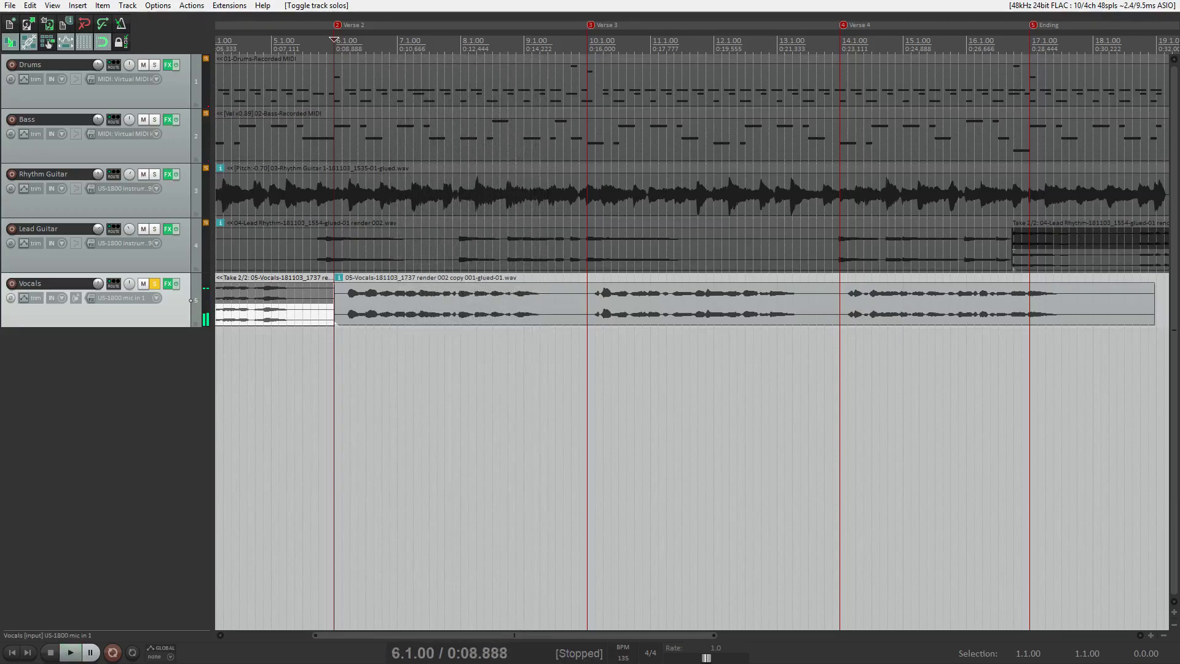
Step: Split the Vocals item at the Verse 2 and Verse 3 markers
key("s")
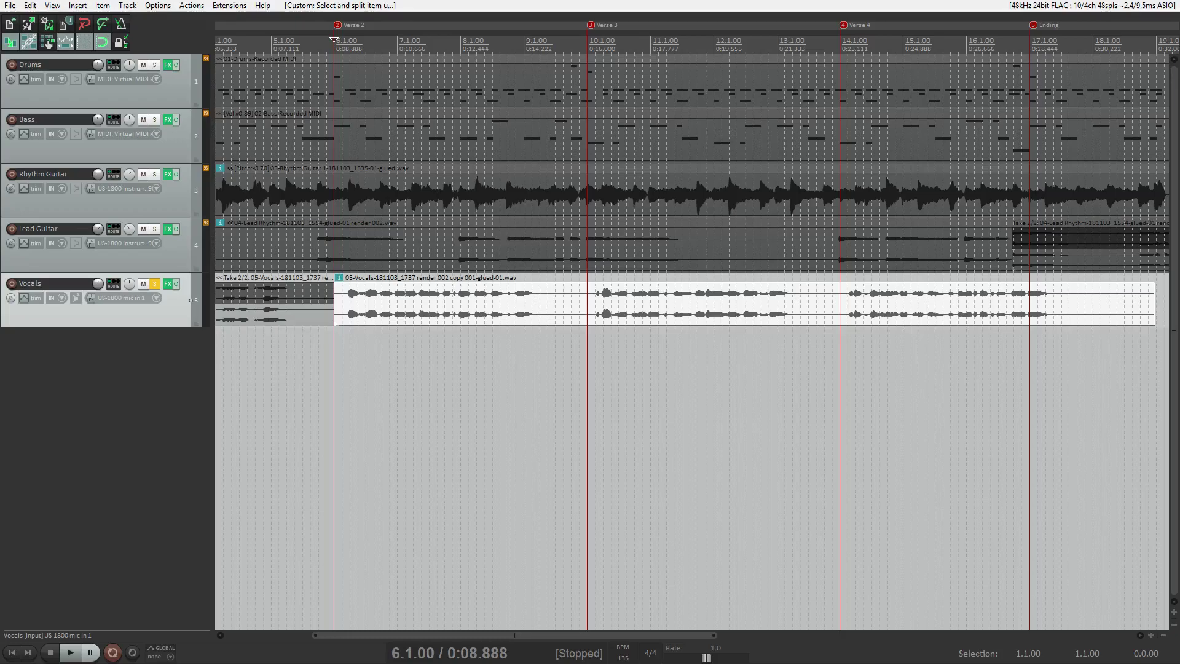
key("bracketright")
key("s")
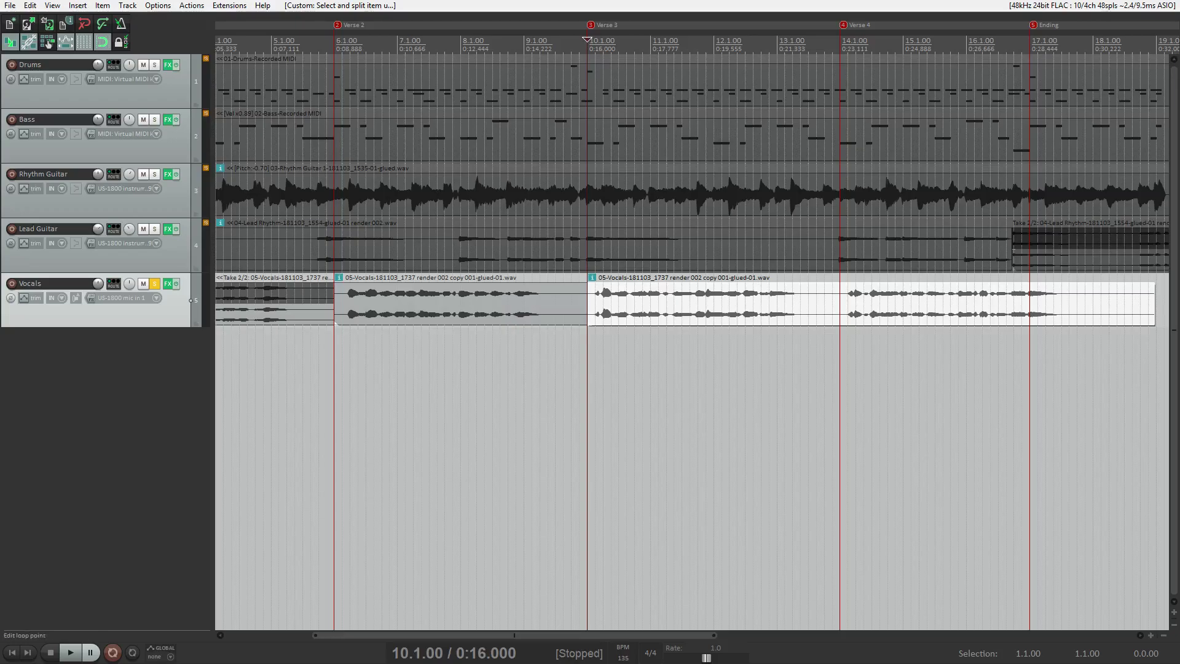
Step: Audition the isolated Verse 2 vocal item and open it in Melodyne in a maximized window
key("ctrl+alt+Left")
key("ctrl+alt+Left")
key("ctrl+alt+Right")
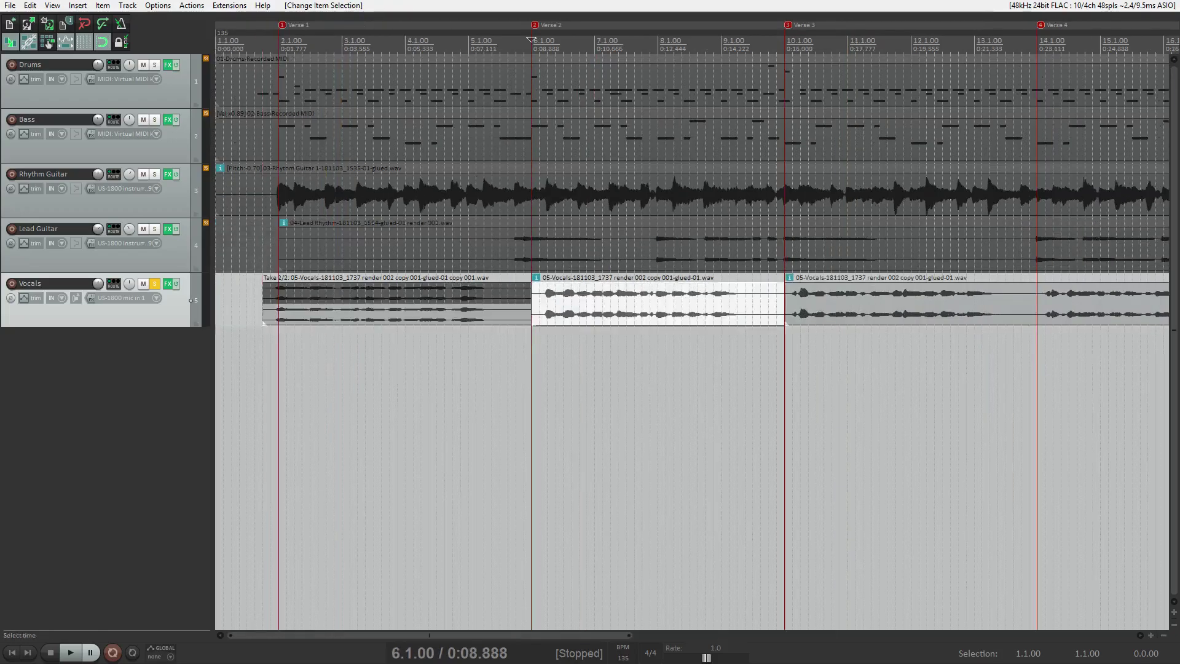
key("space")
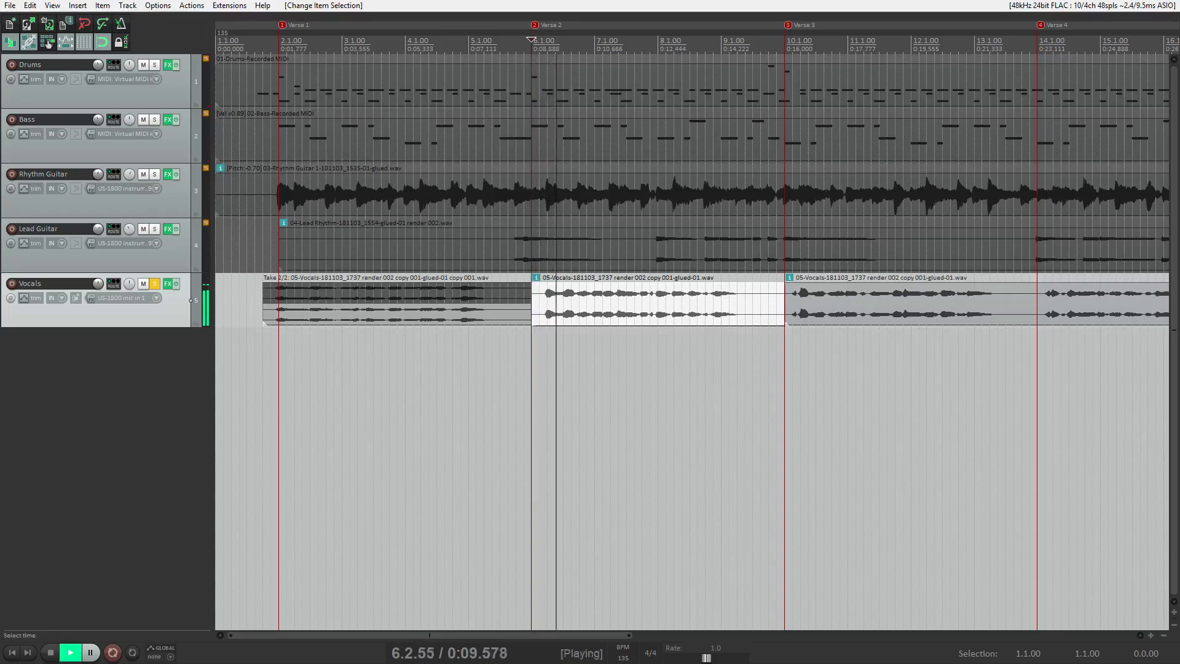
key("space")
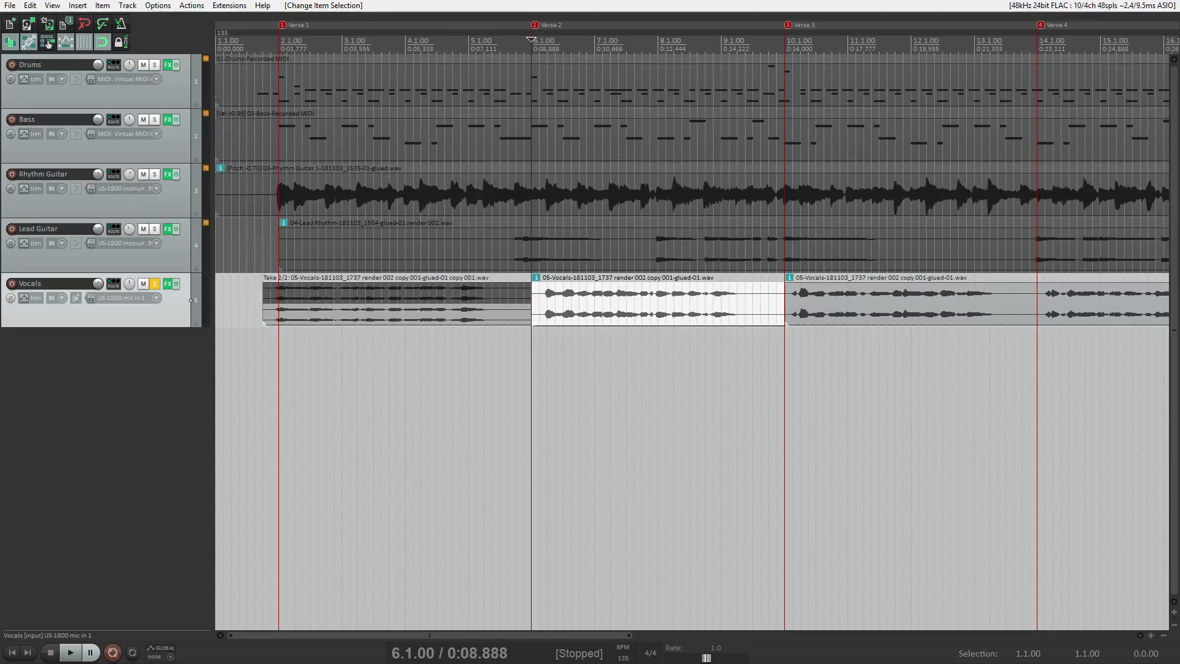
key("ctrl+alt+shift+e")
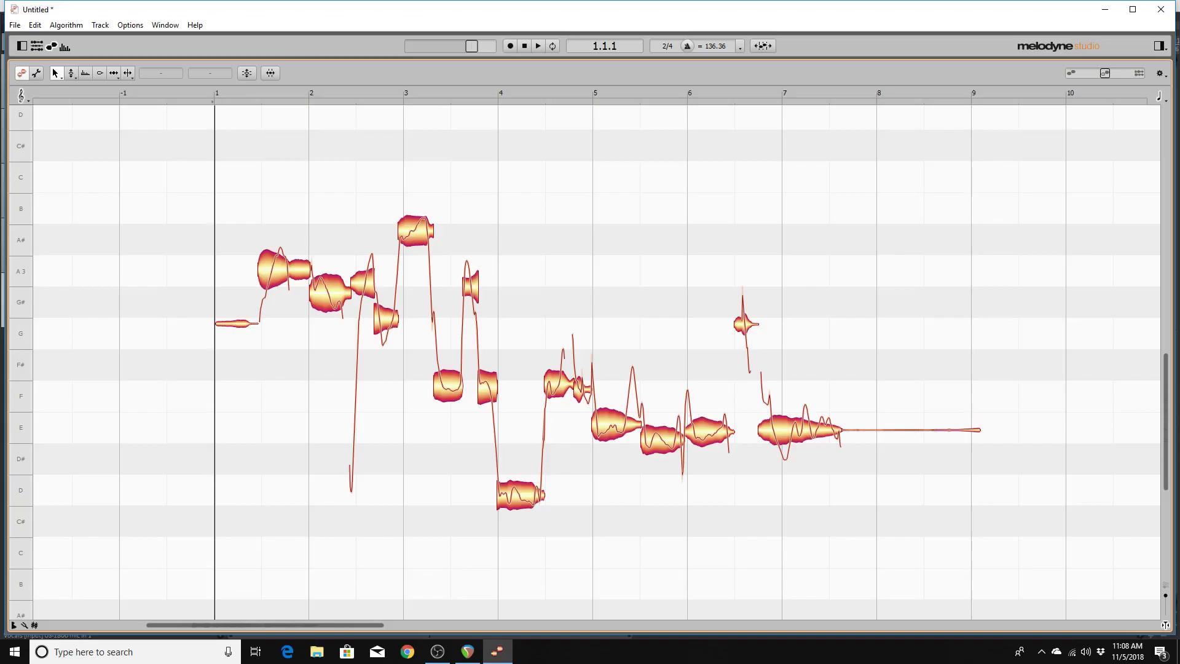
key("super+Up")
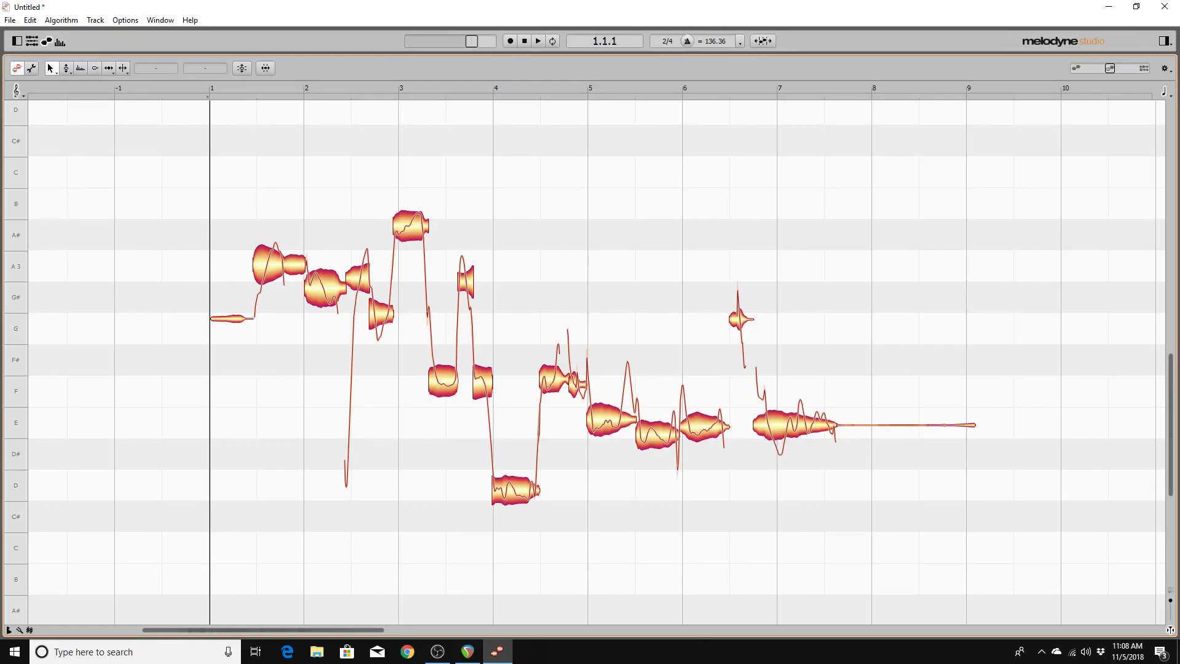
Step: Activate the Formant tool and select the A3 note between bars 1 and 2
key("F2")
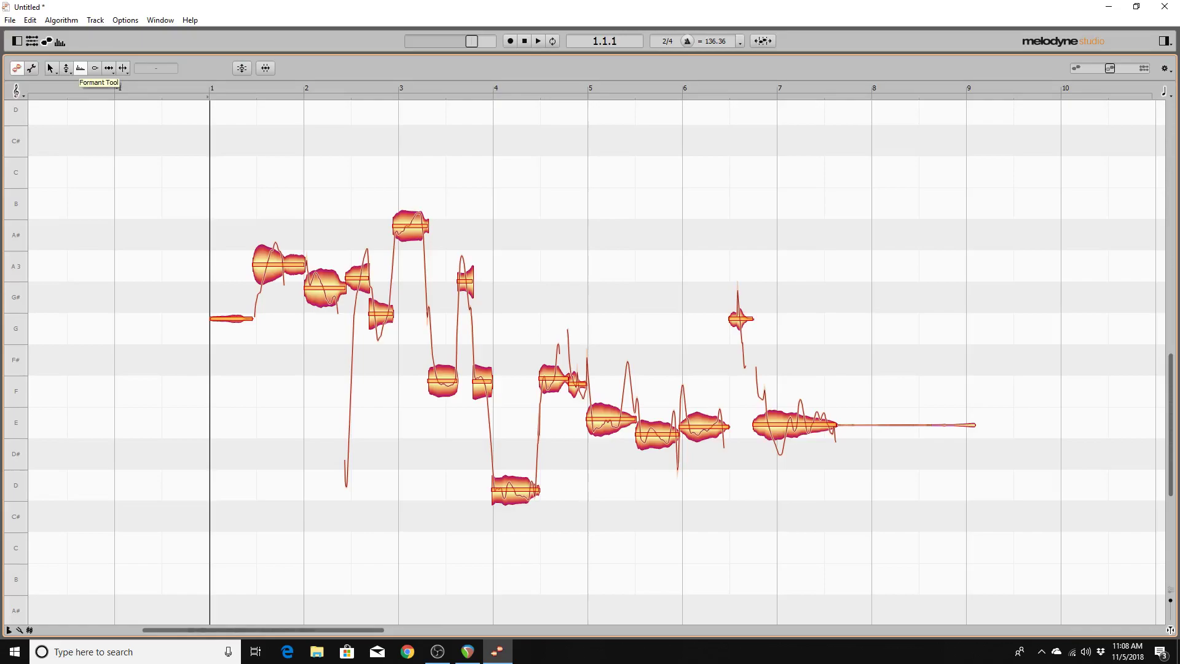
left_click(279, 265)
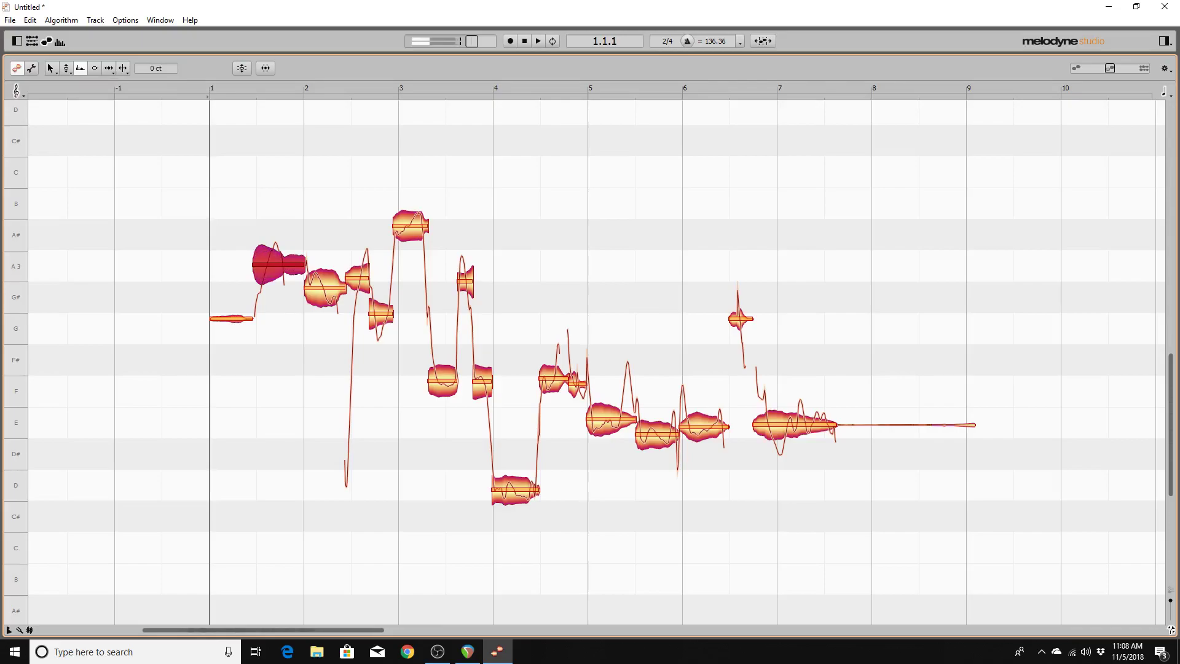
left_click(231, 319)
left_click(278, 264)
Step: Set the selected note's formant shift to 3 cents and play it back
type("3")
key("Return")
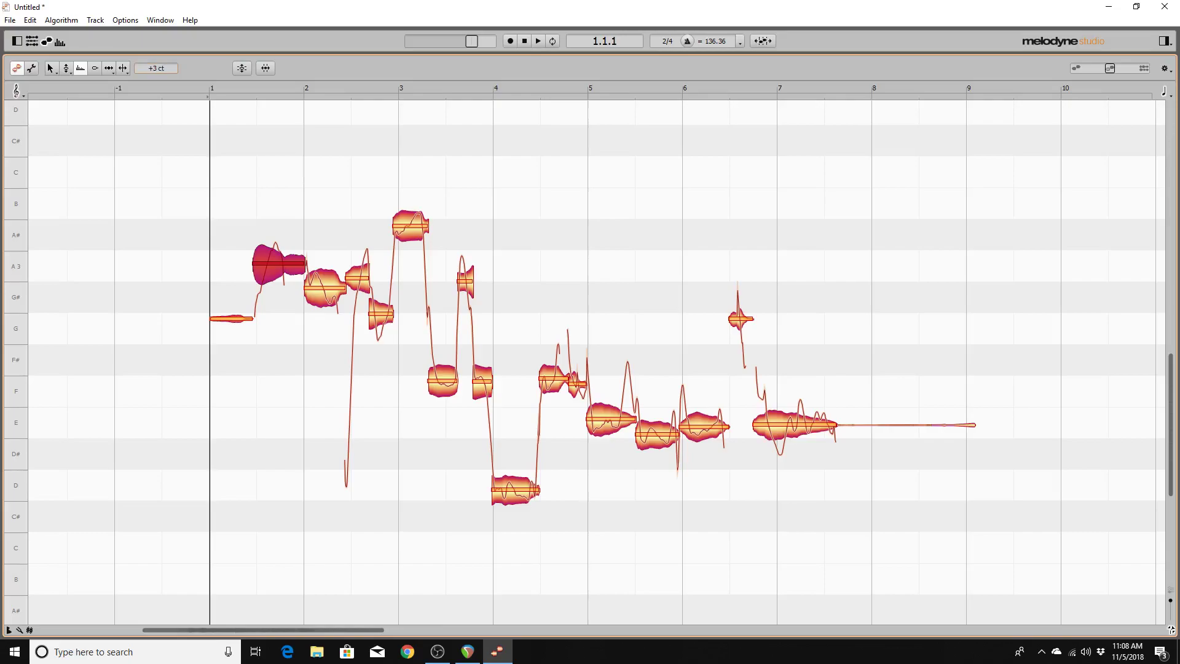
key("space")
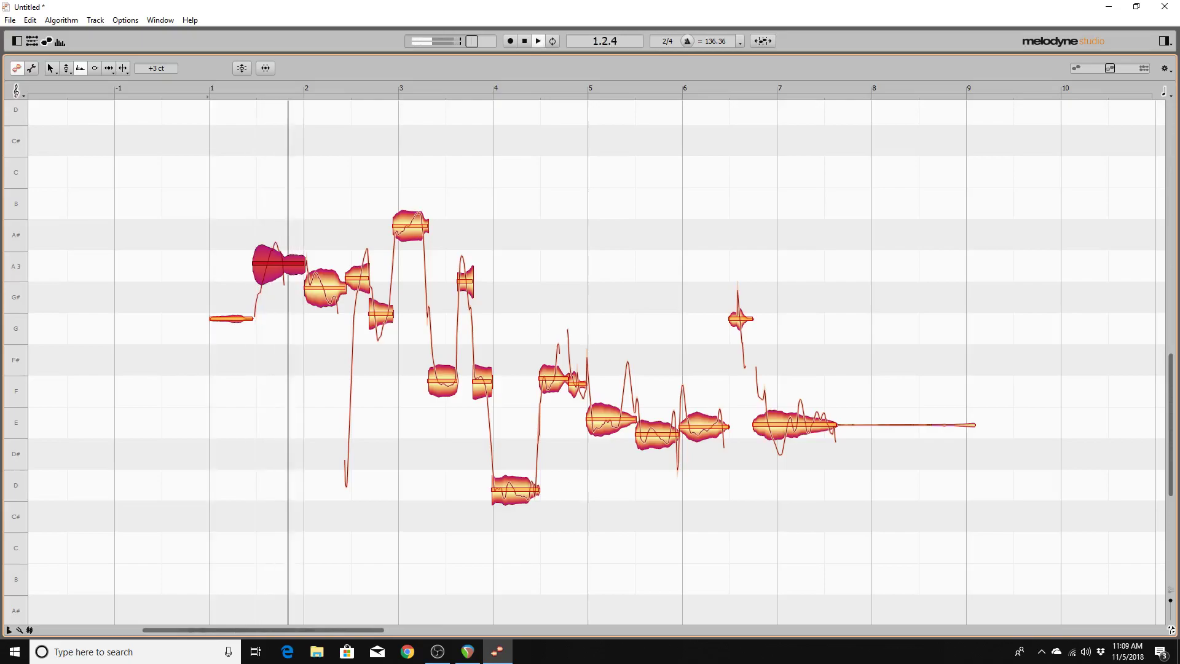
Step: Try formant shifts of 10 and 1000 cents on the A3 note, resetting it to 0 after each
left_click(157, 67)
type("10")
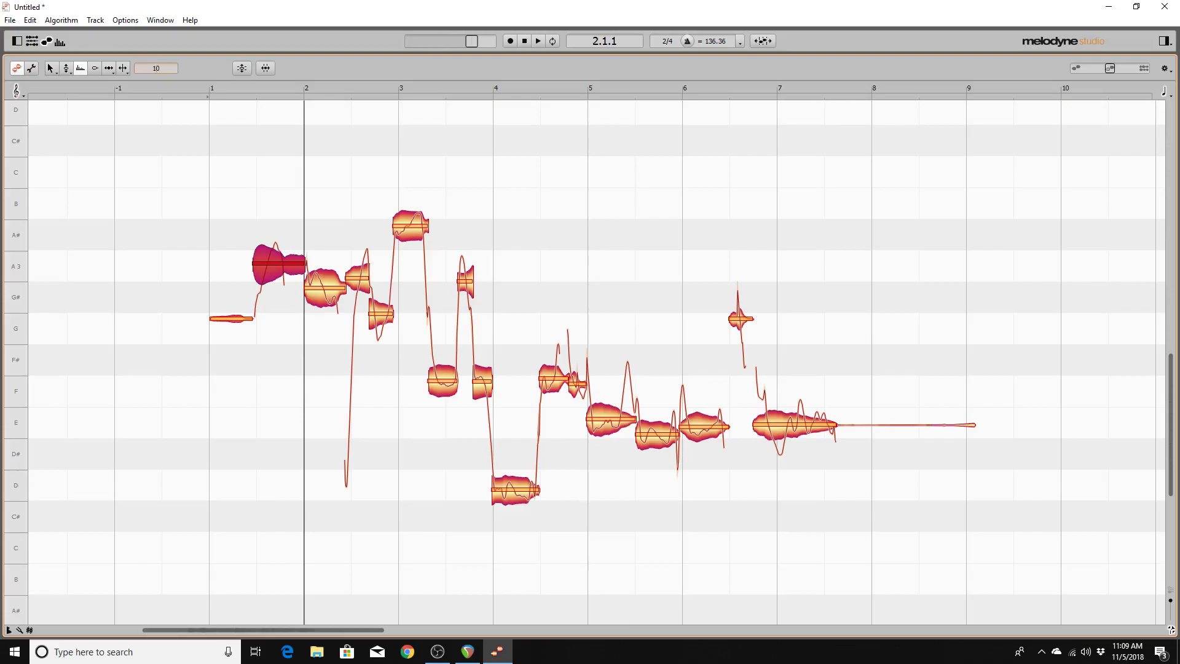
key("Return")
type("0")
key("Return")
type("1000")
key("Return")
type("0")
key("Return")
Step: Audition the following vocal notes one by one, moving back and forth up to the notes before bar 3
key("alt+Right")
key("alt+Right")
key("alt+Right")
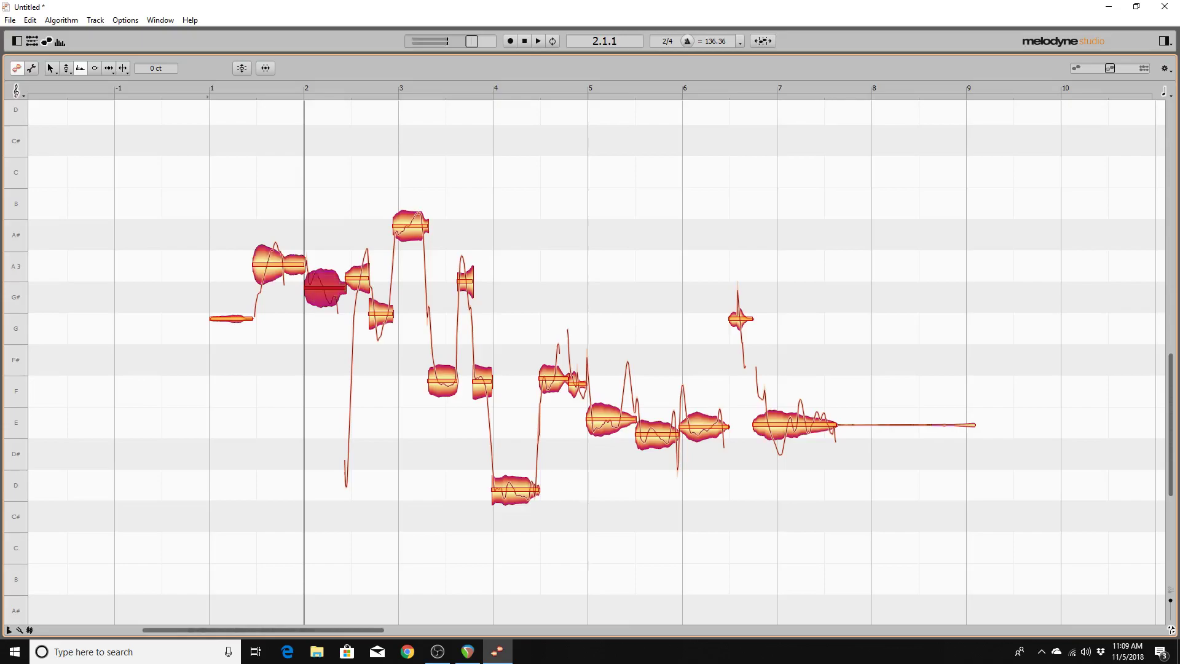
key("alt+Left")
key("alt+Right")
key("alt+Left")
key("alt+Right")
key("alt+Left")
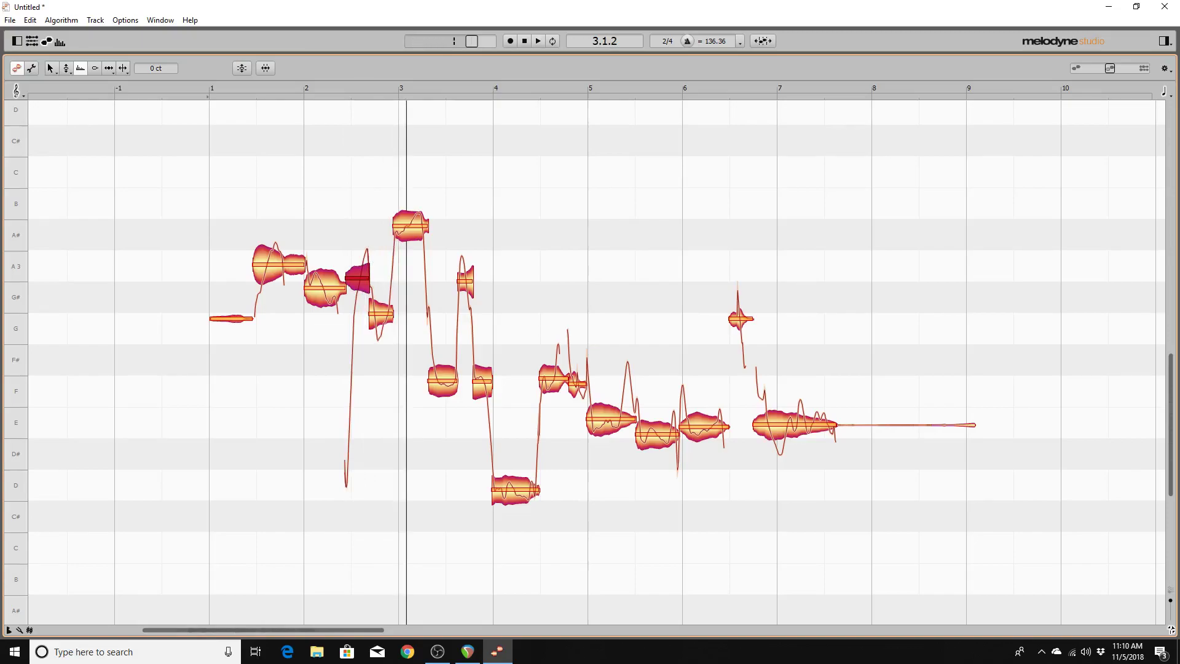
key("alt+Right")
key("alt+Left")
key("alt+Right")
key("alt+Left")
Step: Select the two adjacent notes just before bar 3, set their formant shift to 400 cents and play them
key("shift+alt+Right")
key("alt+f")
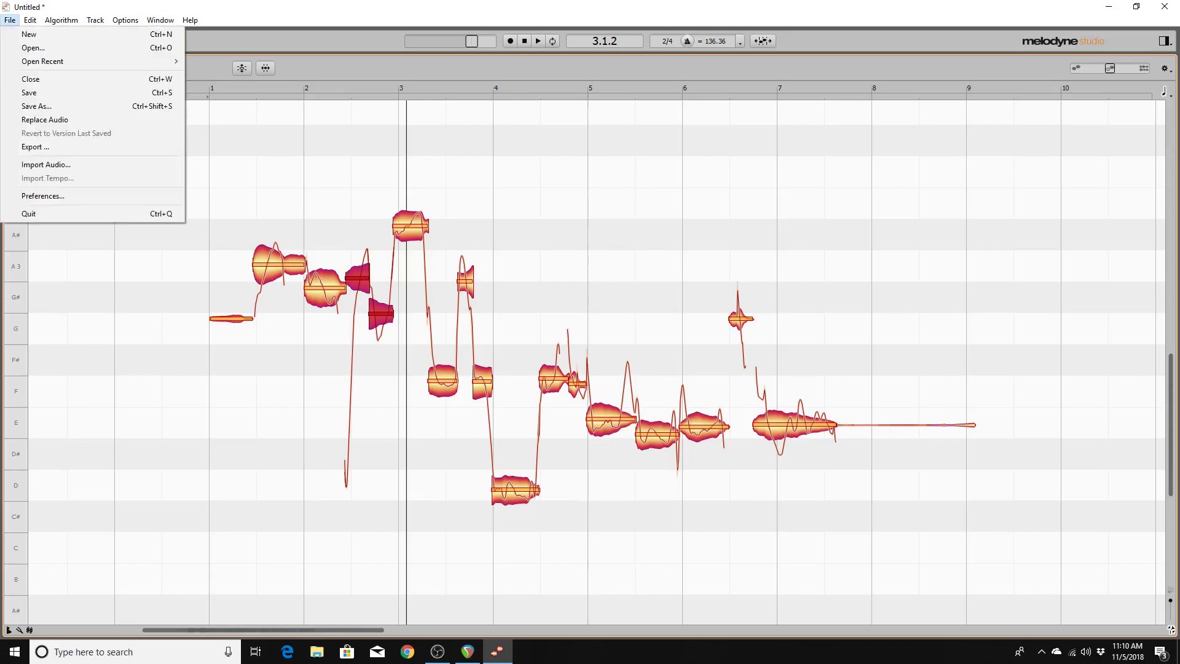
key("Escape")
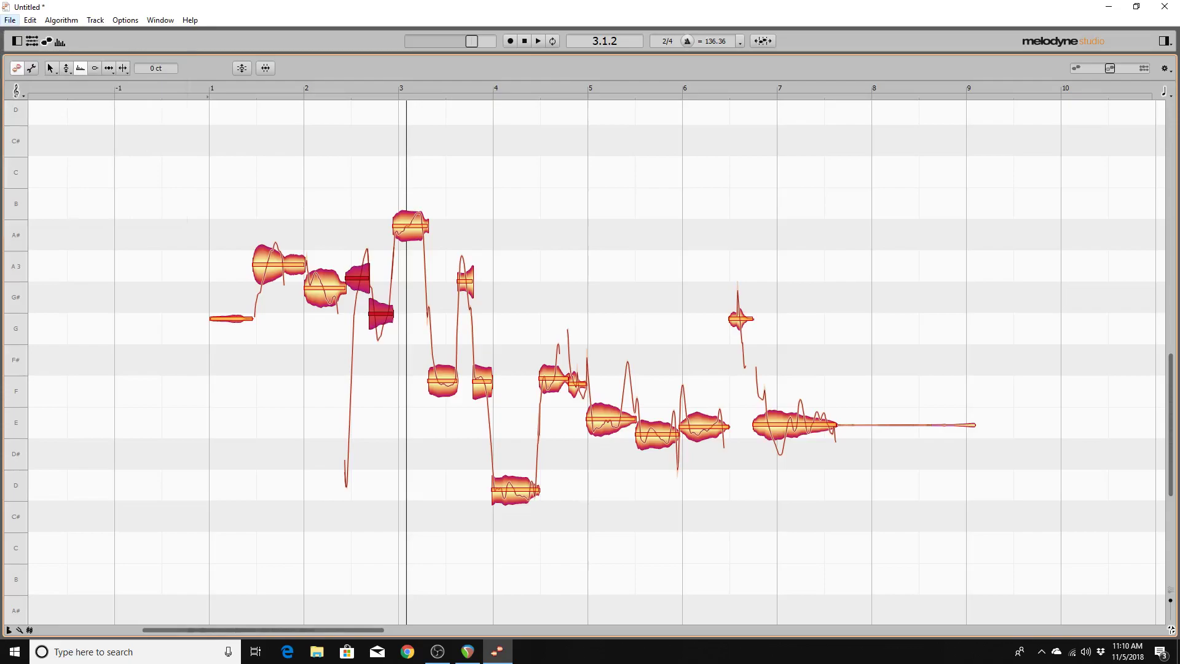
key("Escape")
type("400")
key("Return")
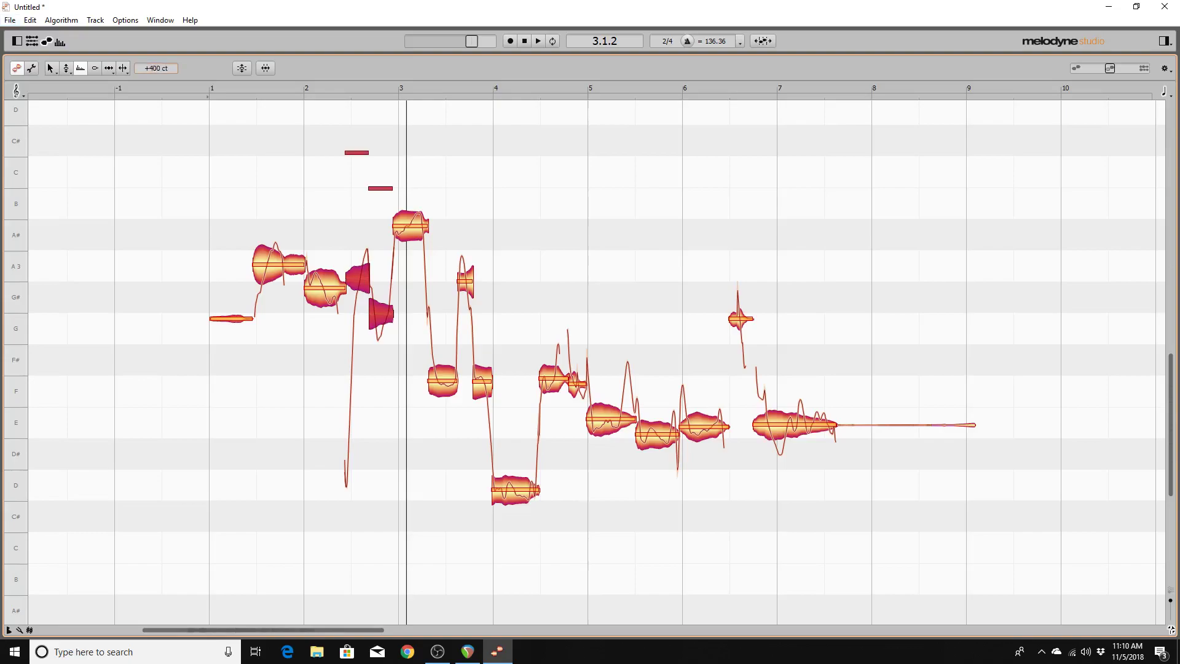
key("space")
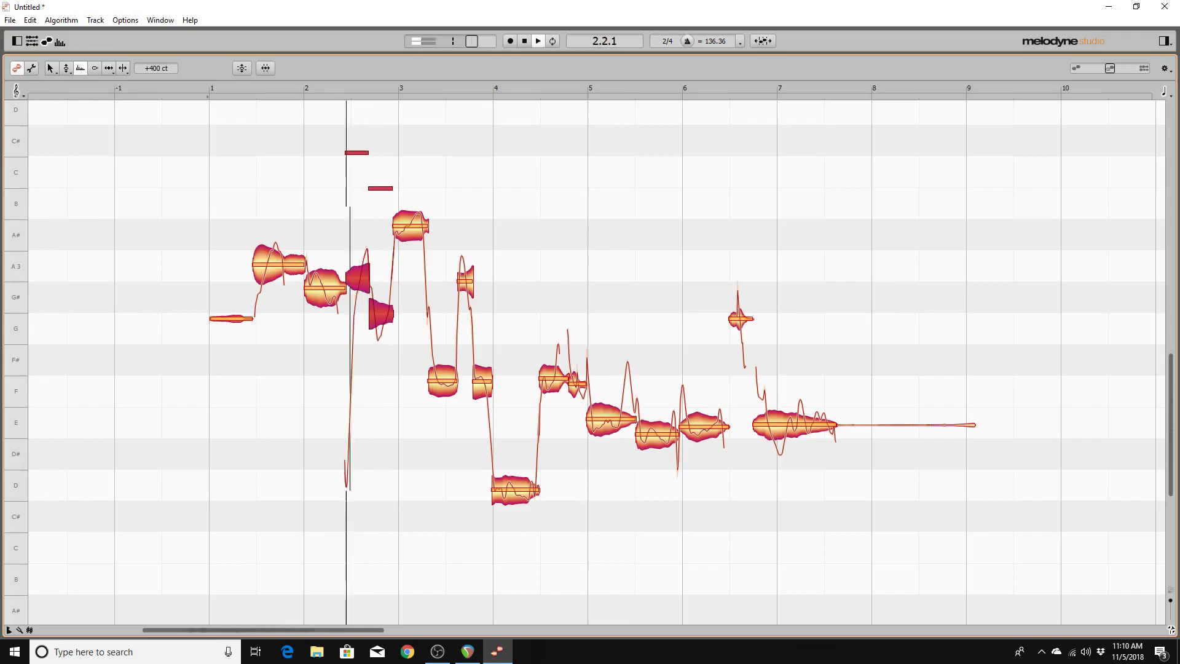
key("space")
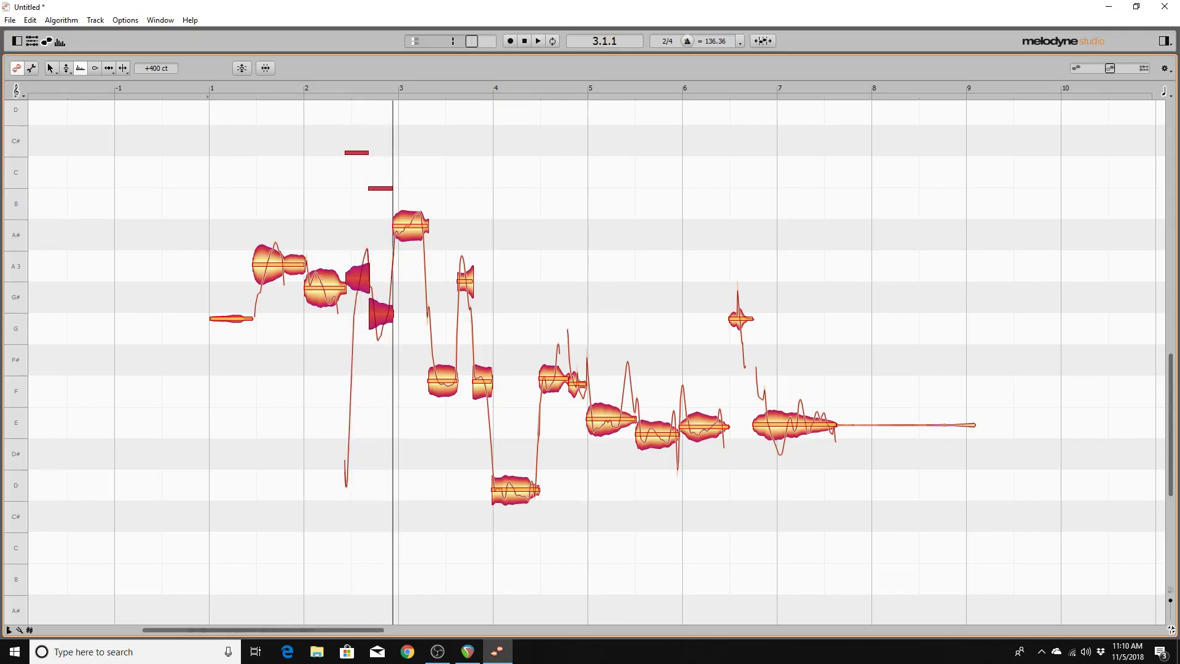
Step: Audition the preceding unshifted notes for comparison and reselect the two notes just before bar 3
key("Left")
key("Left")
key("Left")
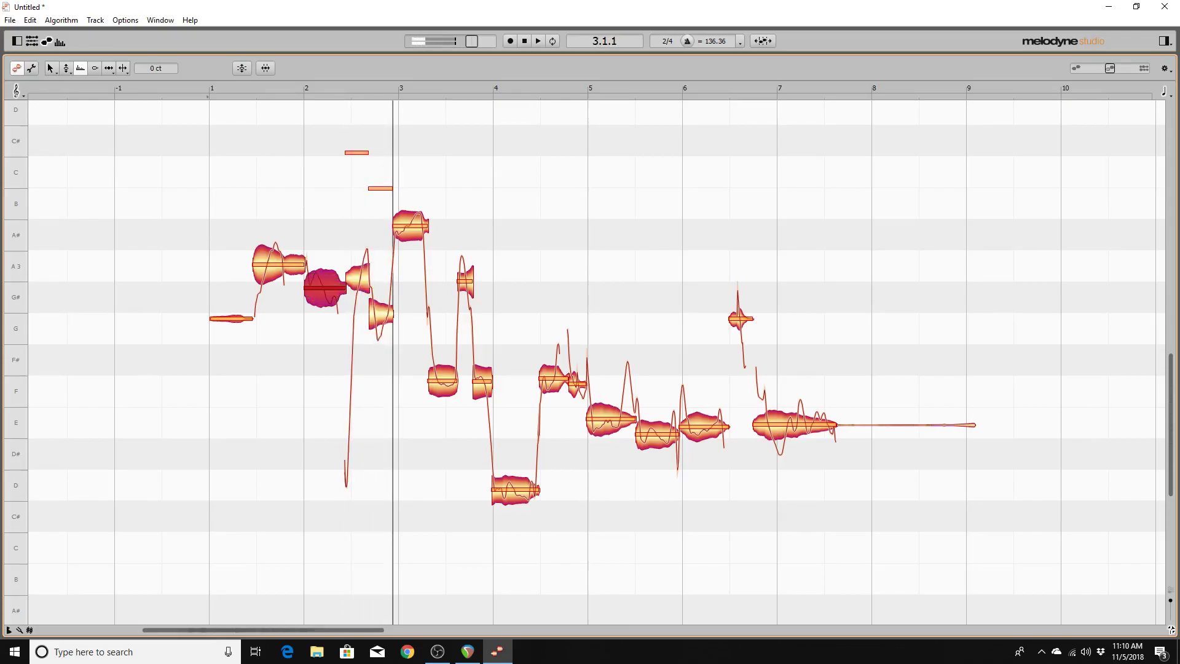
key("alt+space")
key("space")
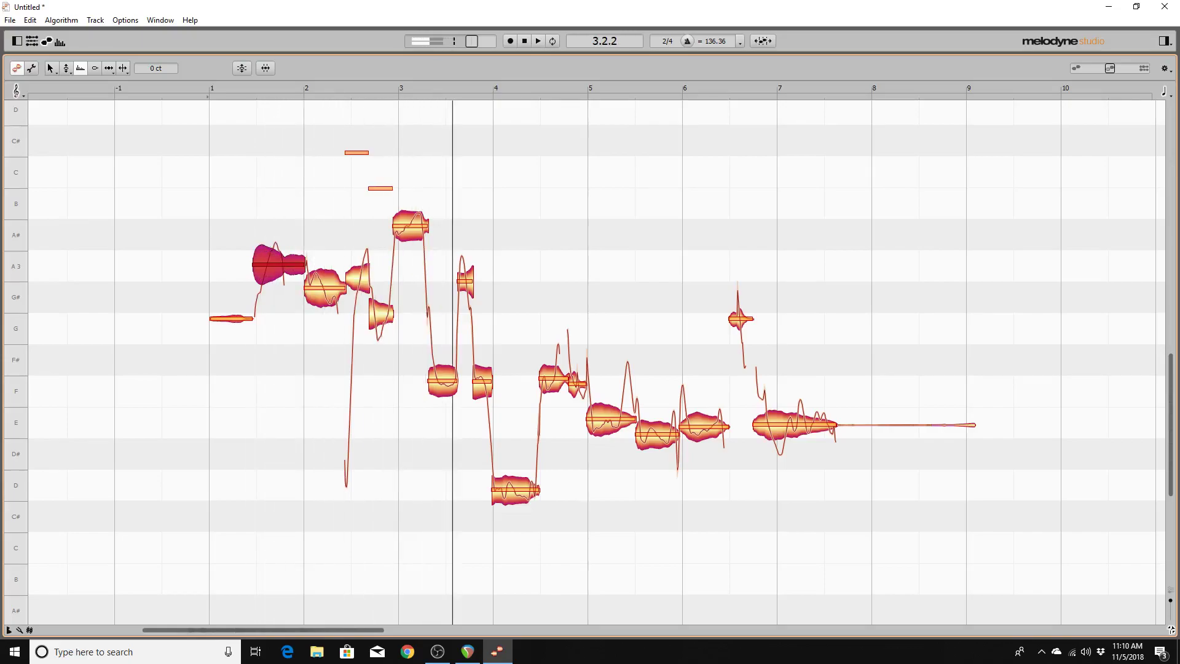
key("Right")
key("Right")
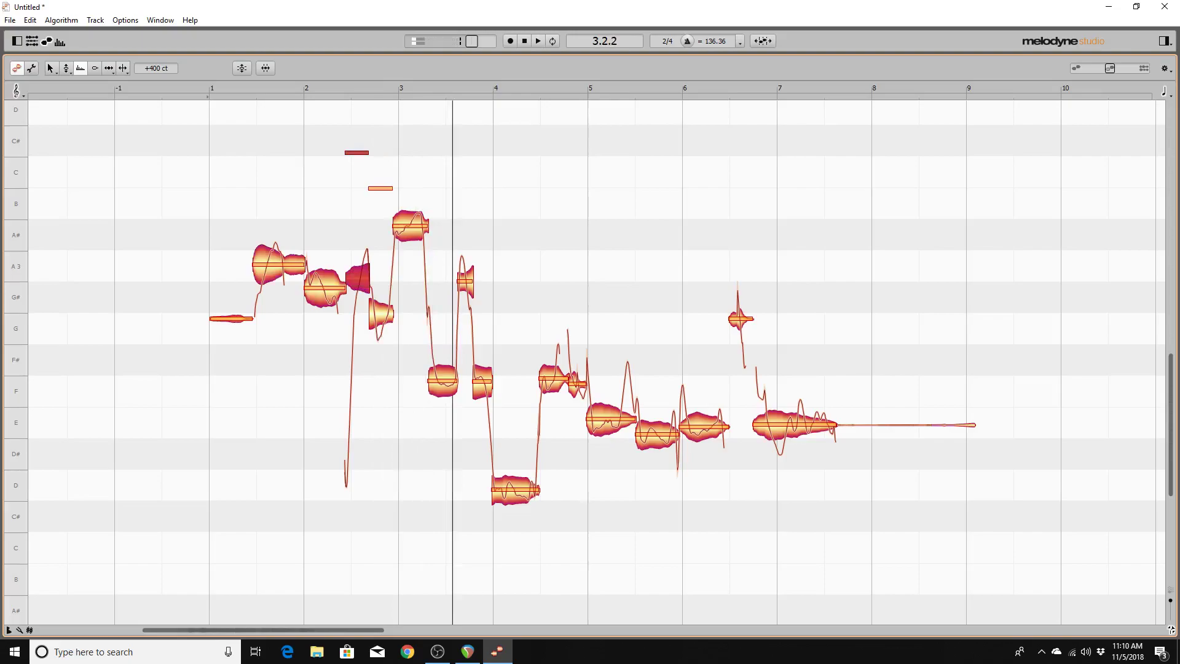
key("shift+Right")
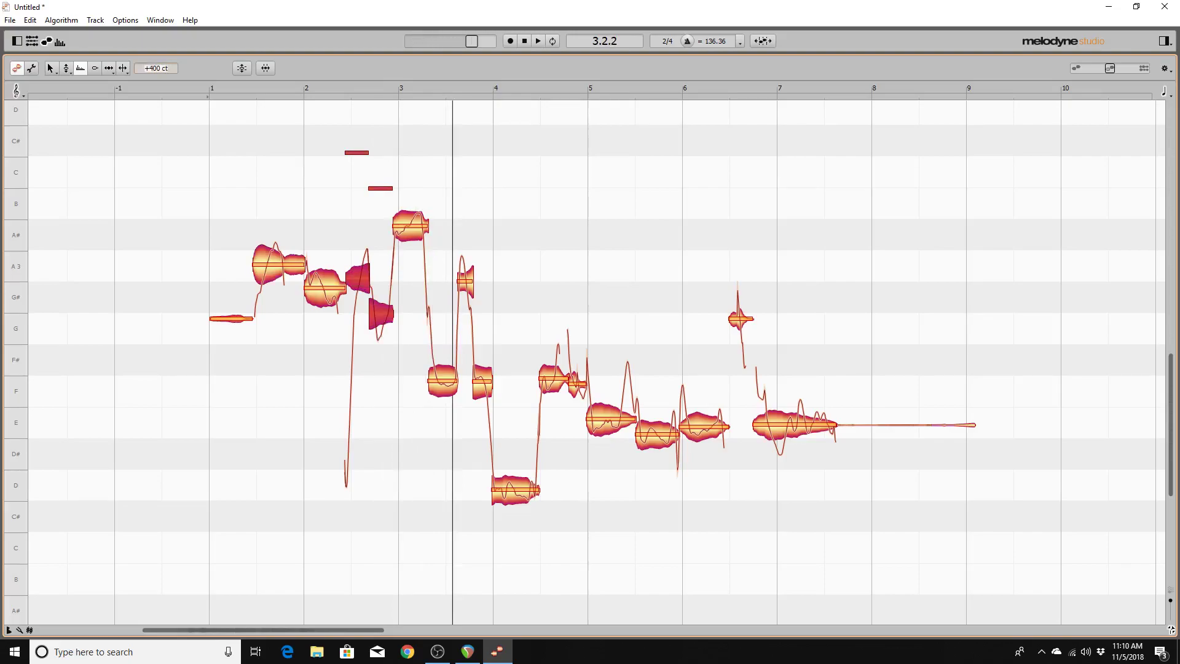
Step: Lower the two selected notes' formant shift to 300 cents and 200 cents, playing back each setting
left_click_drag(156, 68, 155, 75)
key("space")
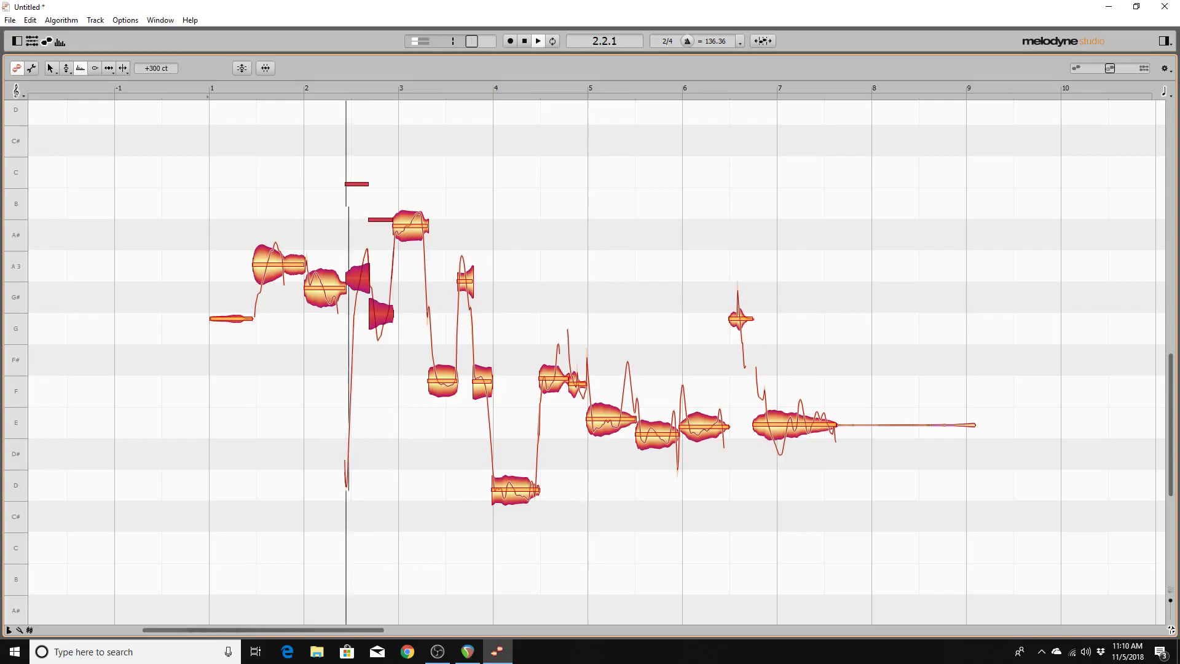
key("space")
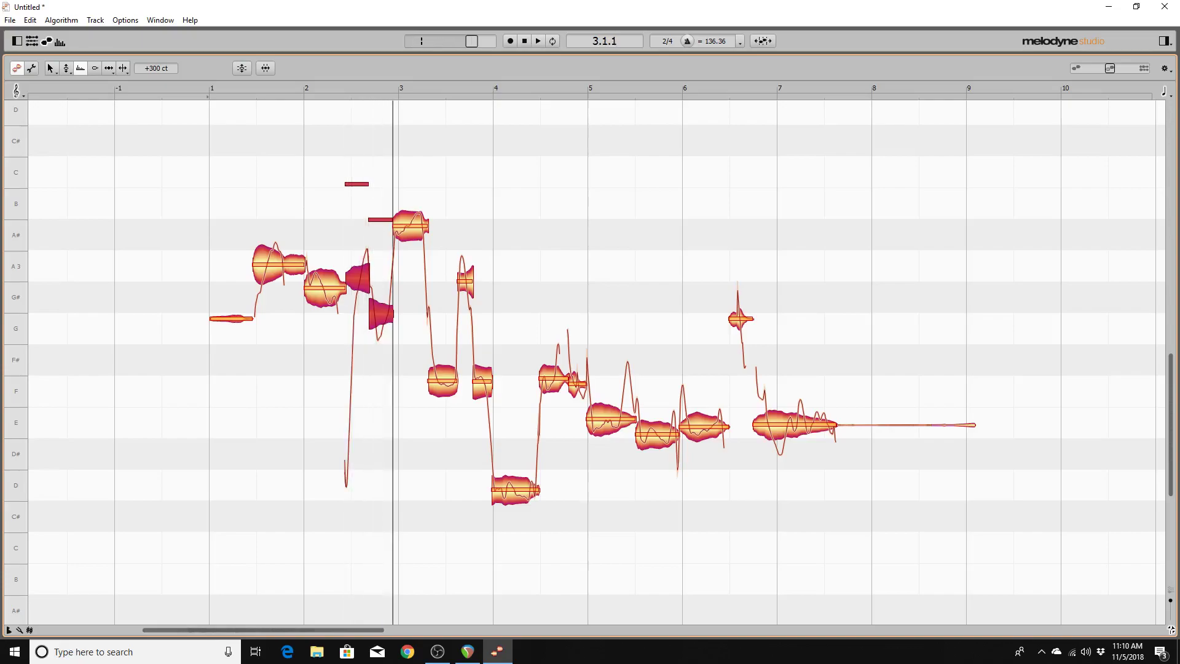
left_click_drag(157, 67, 156, 74)
key("space")
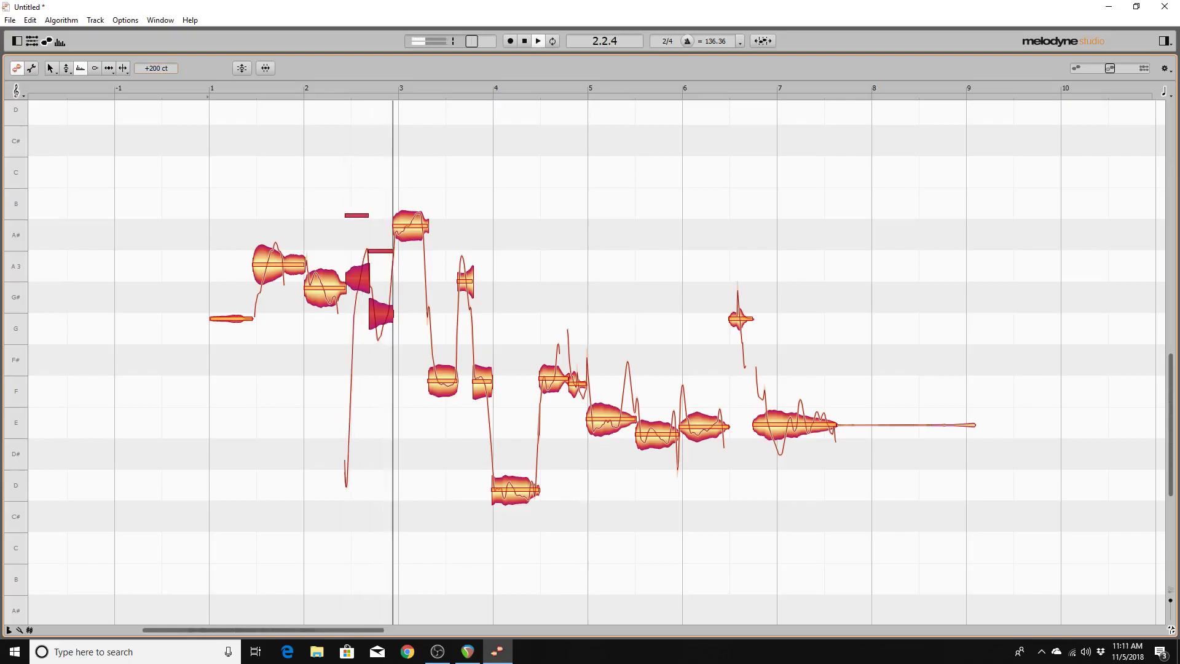
key("space")
key("space")
key("space")
Step: Lower the two selected notes' formant shift below 200 cents and play them back
left_click_drag(156, 68, 157, 75)
key("space")
key("space")
Step: Reset the two selected notes' formant shift to 0 cents and play them back
double_click(157, 67)
type("0")
key("Return")
key("space")
key("space")
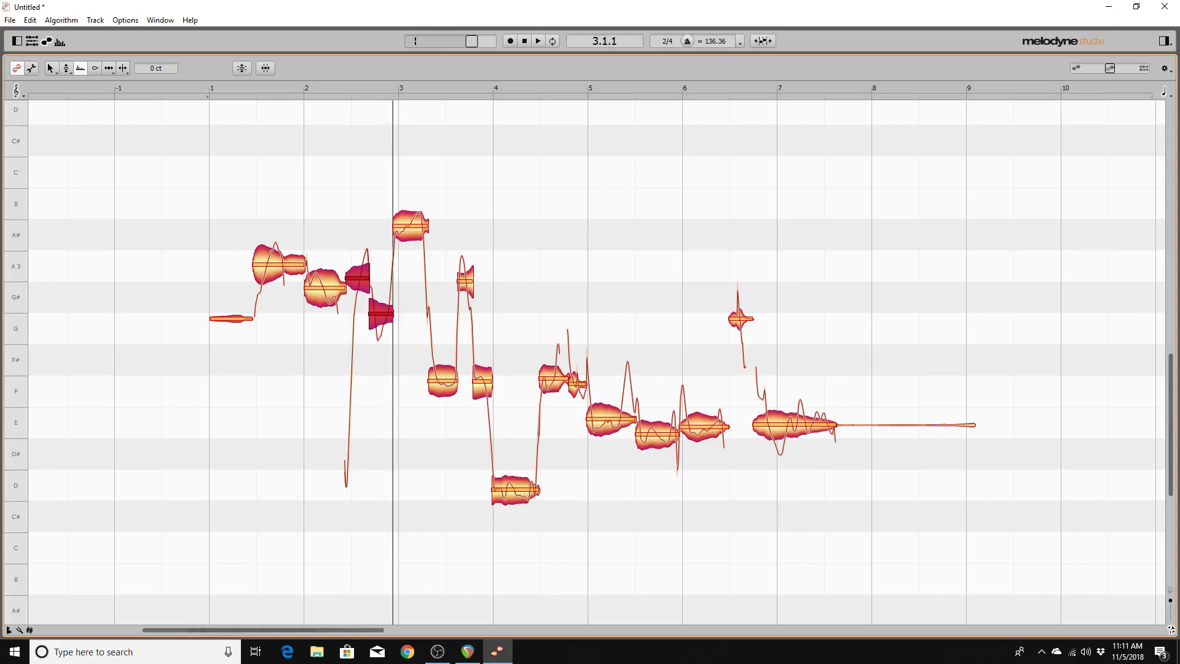
Step: Set the two selected notes' formant shift to 150 cents and play them back
left_click(156, 67)
type("150")
key("Return")
key("space")
key("space")
Step: Set the two selected notes' formant shift to 250 cents and play them back repeatedly
left_click(156, 67)
type("250")
key("Return")
key("space")
key("space")
key("space")
key("space")
key("space")
key("space")
key("space")
key("space")
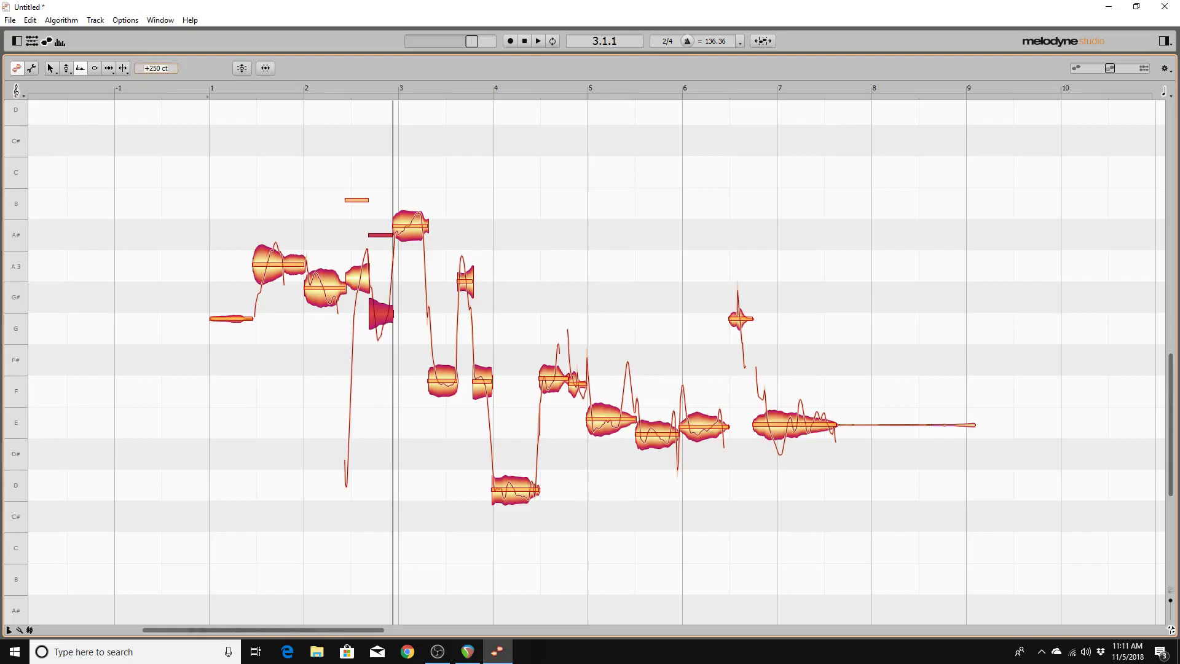
Step: Set the formant shift of the second note just before bar 3 to 275 cents, raise it further and play from the bar 2 note
type("275")
key("Return")
key("Up")
key("Left")
key("Left")
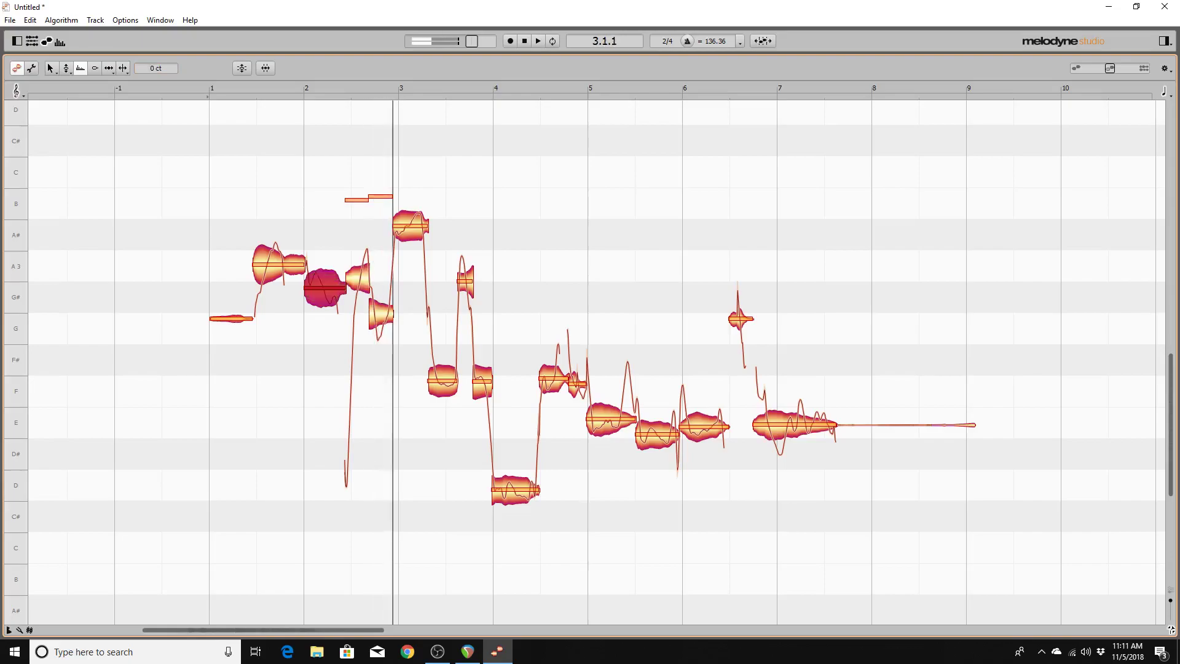
key("space")
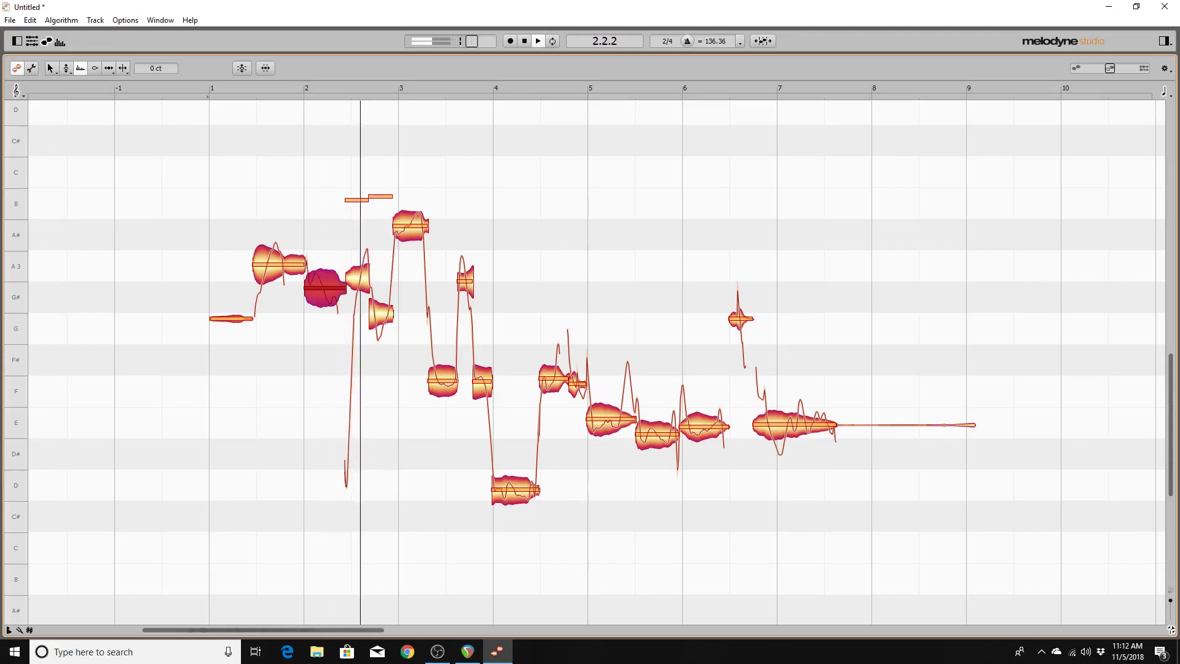
key("space")
key("space")
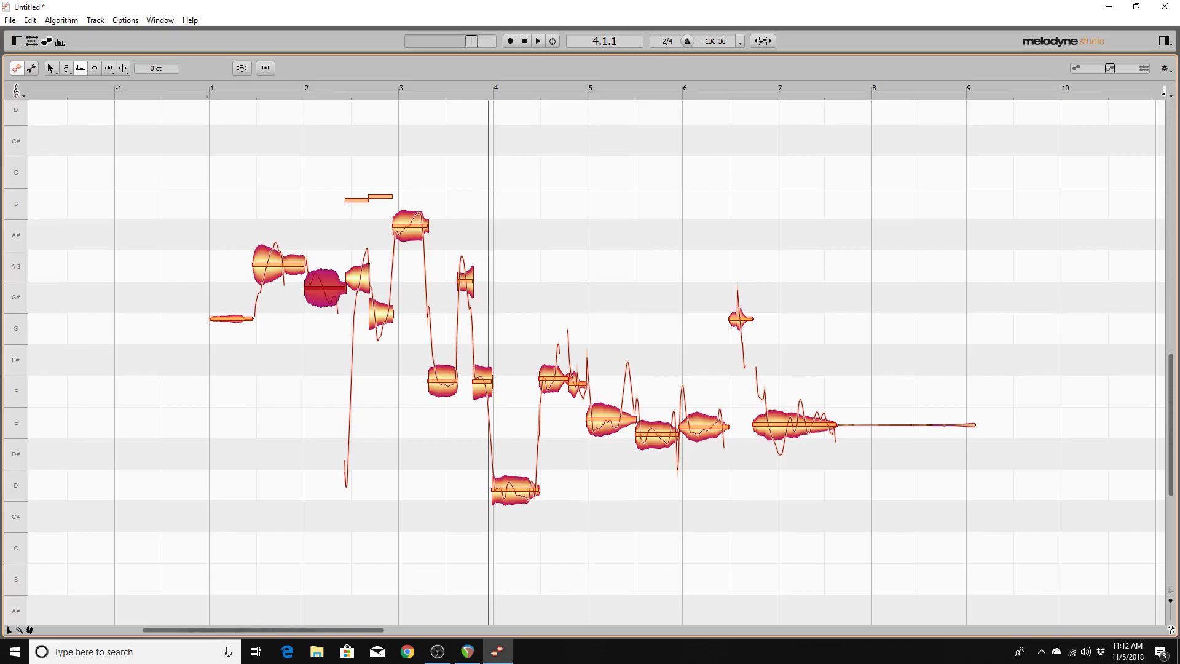
Step: Play back the phrase from the first note at bar 1 to hear the formant-shifted notes in context
key("Left")
key("Left")
key("space")
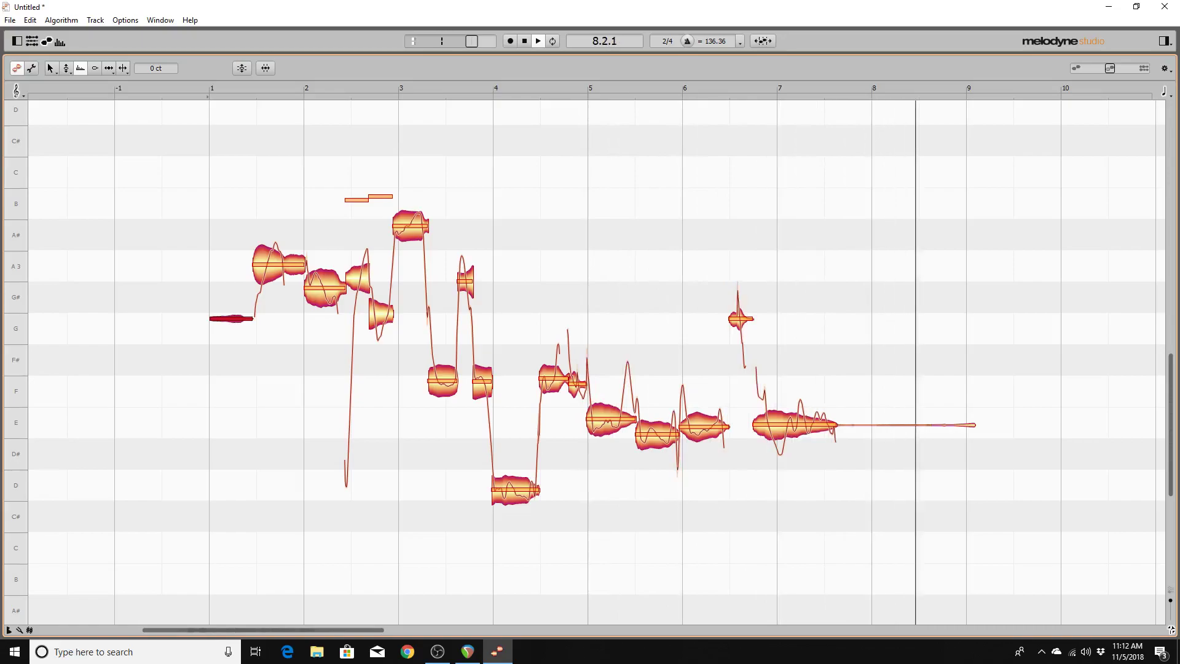
key("alt+Right")
key("alt+Right")
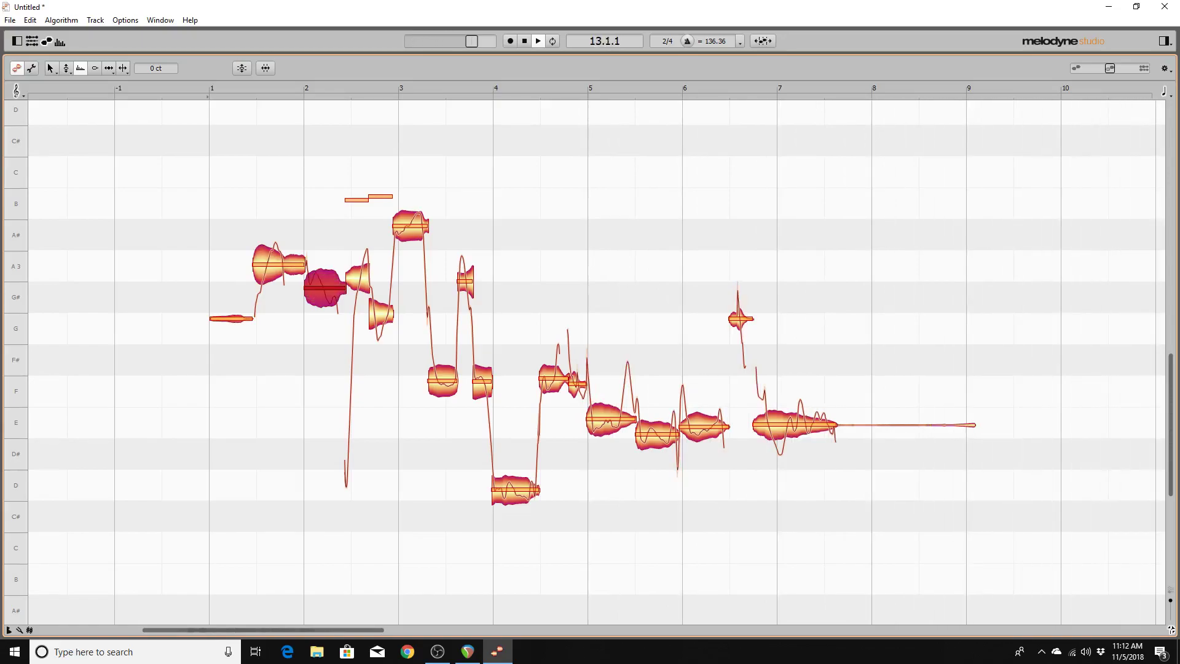
key("space")
Step: Set the formant shift of the first of the two shifted notes before bar 3 to 120 cents
key("alt+Right")
key("alt+Right")
key("alt+Right")
key("alt+Right")
key("alt+Left")
key("alt+Left")
key("alt+Right")
key("alt+Left")
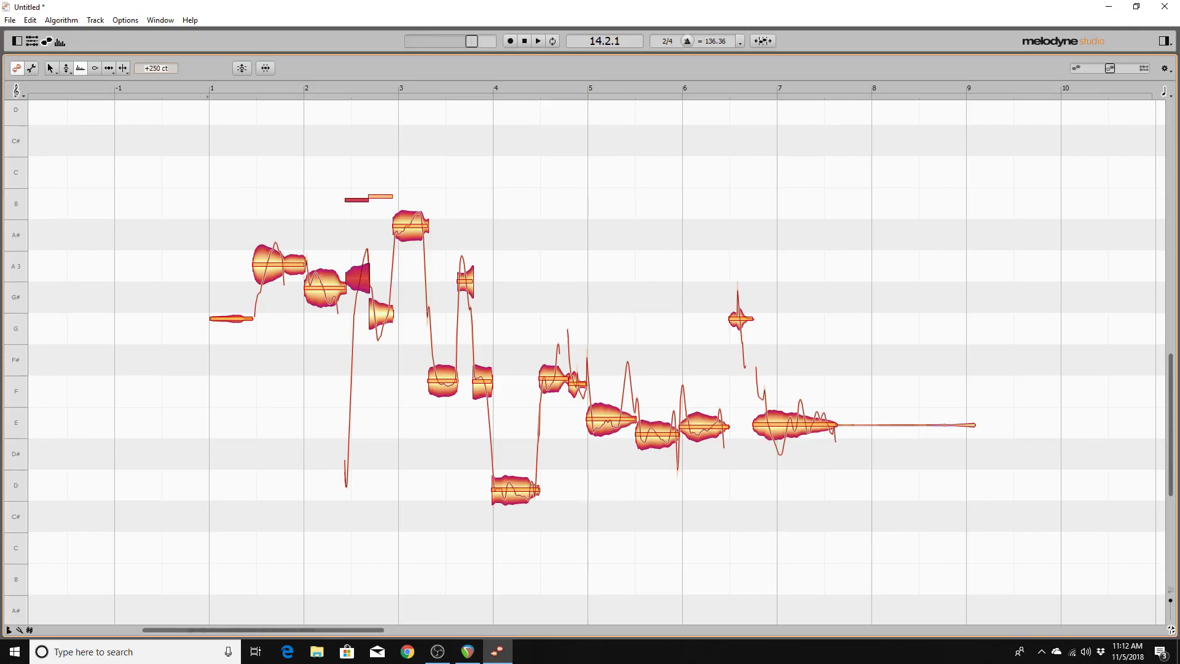
type("120")
key("Return")
Step: Play back the phrase from the A3 note between bars 1 and 2 to hear the 120-cent formant shift
key("Left")
key("Left")
key("space")
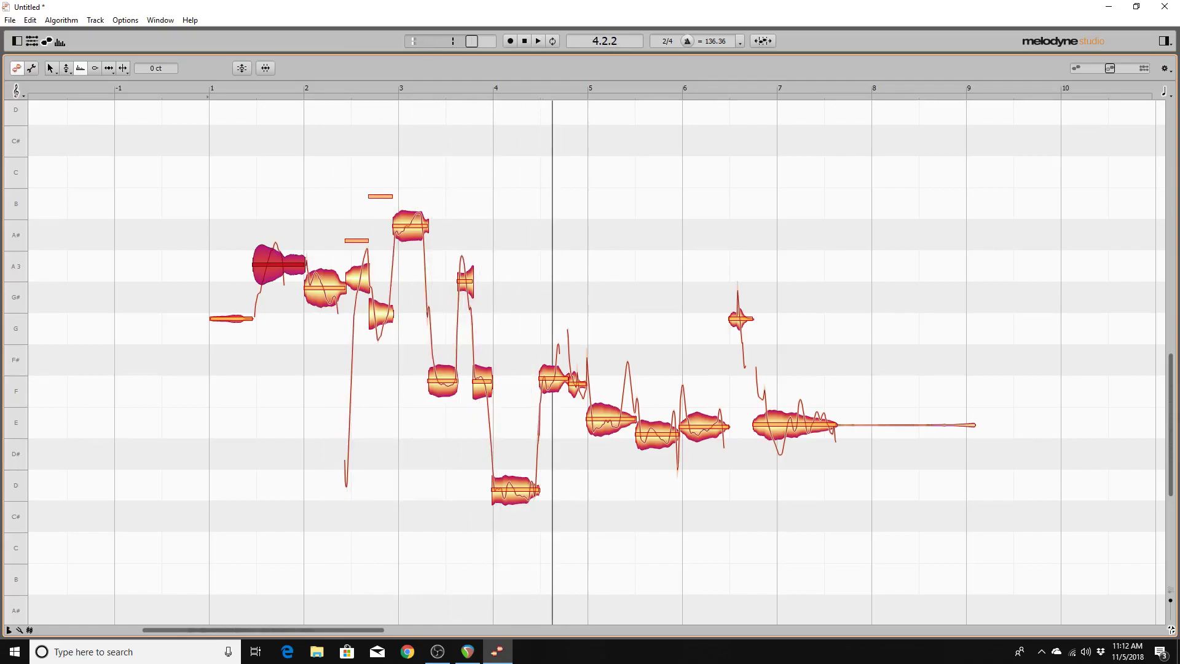
key("space")
key("space")
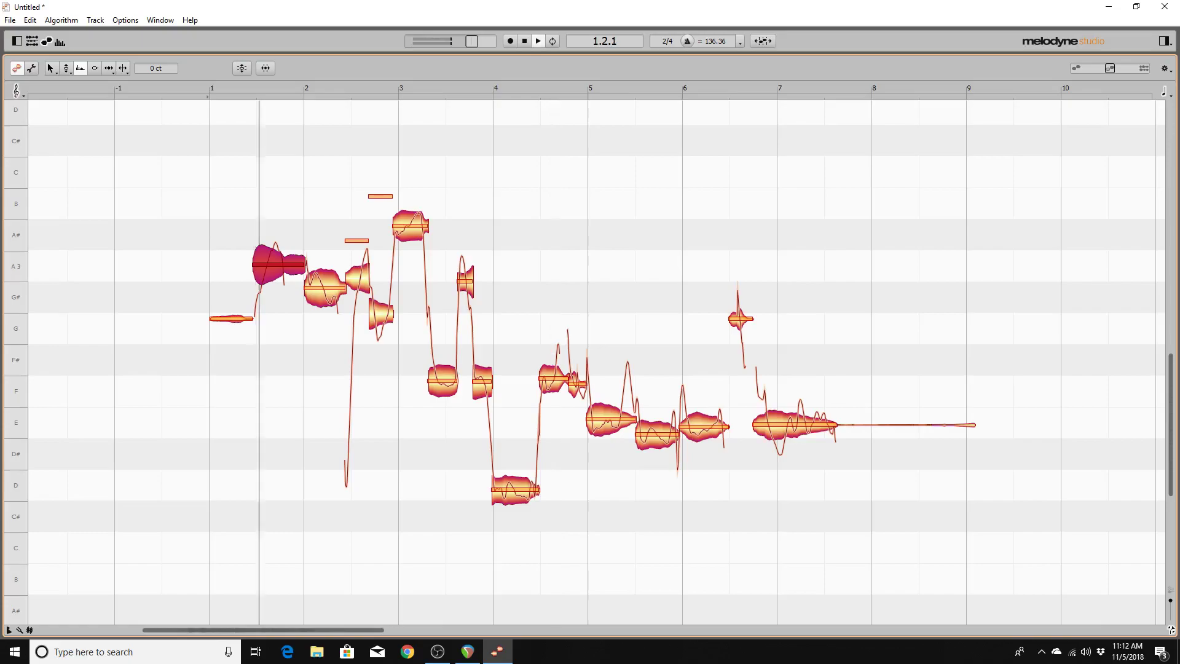
key("space")
Step: Raise the 120-cent note's formant shift by two increments and play back the phrase from the A3 note before bar 2
left_click(325, 287)
left_click(357, 278)
left_click(380, 314)
left_click(359, 278)
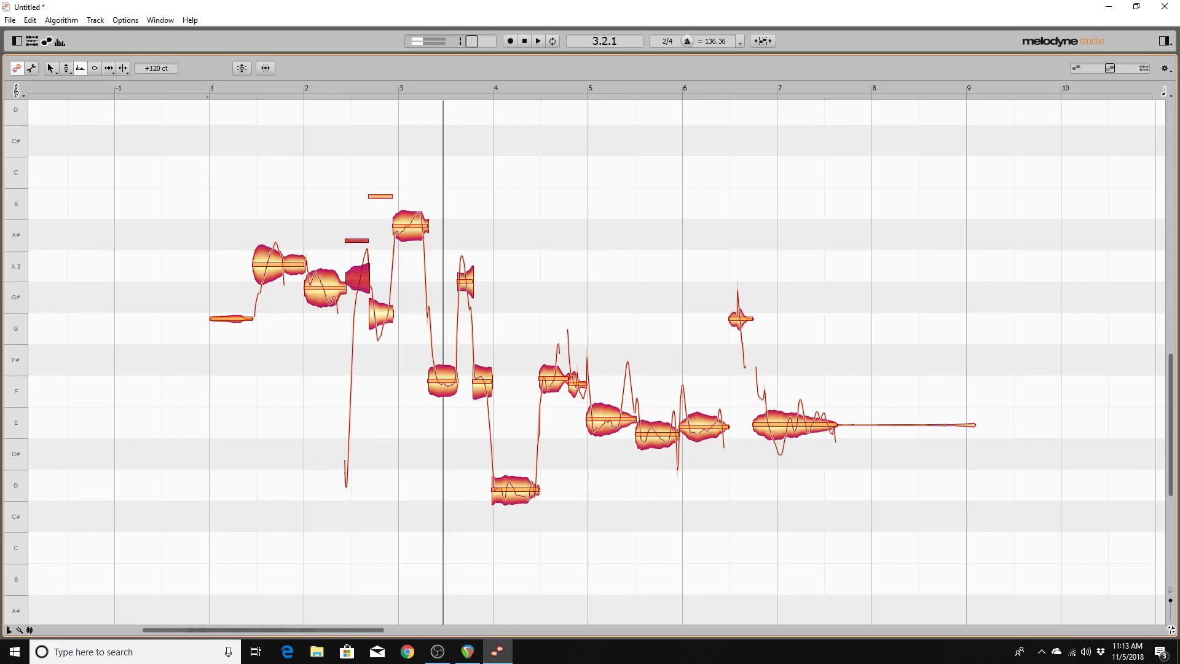
key("Up")
key("Up")
key("Left")
key("Left")
key("alt+space")
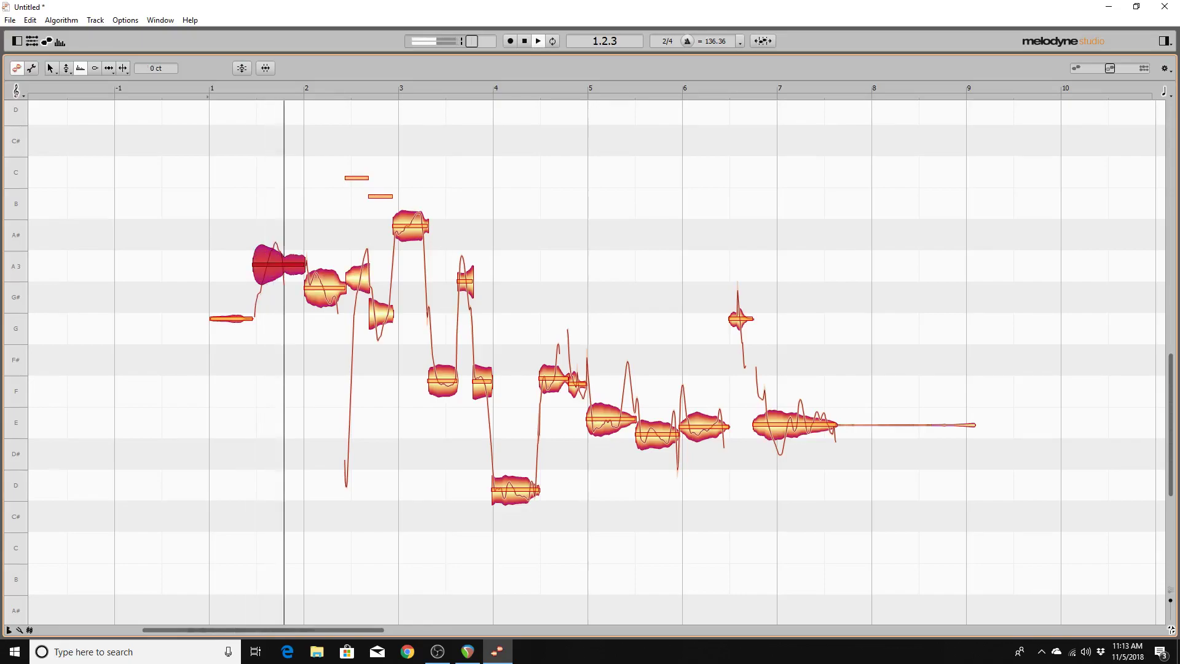
key("space")
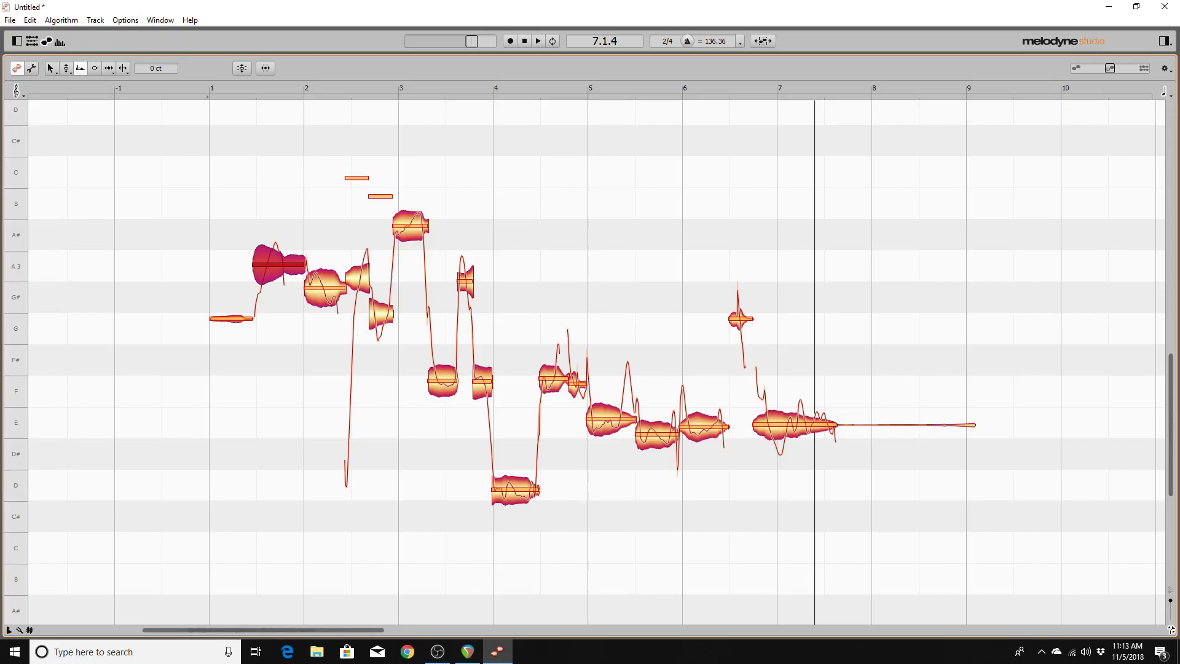
Step: Switch to the Amplitude tool and play back the phrase from the first note at bar 1
left_click(95, 68)
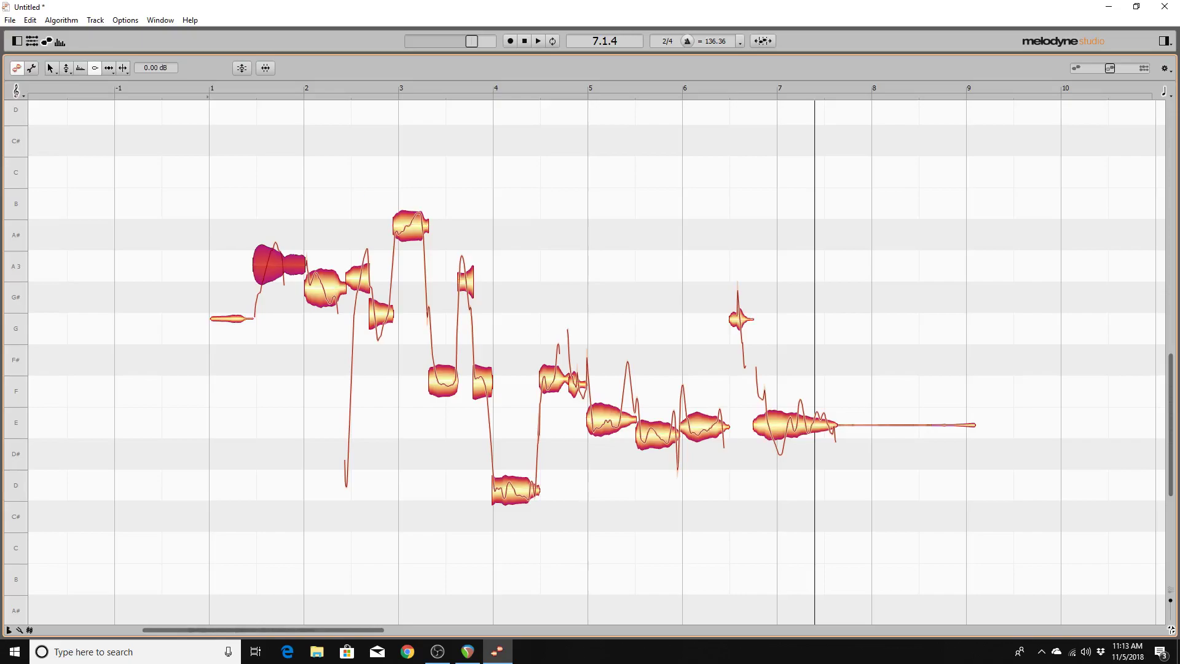
key("Right")
key("Left")
key("Left")
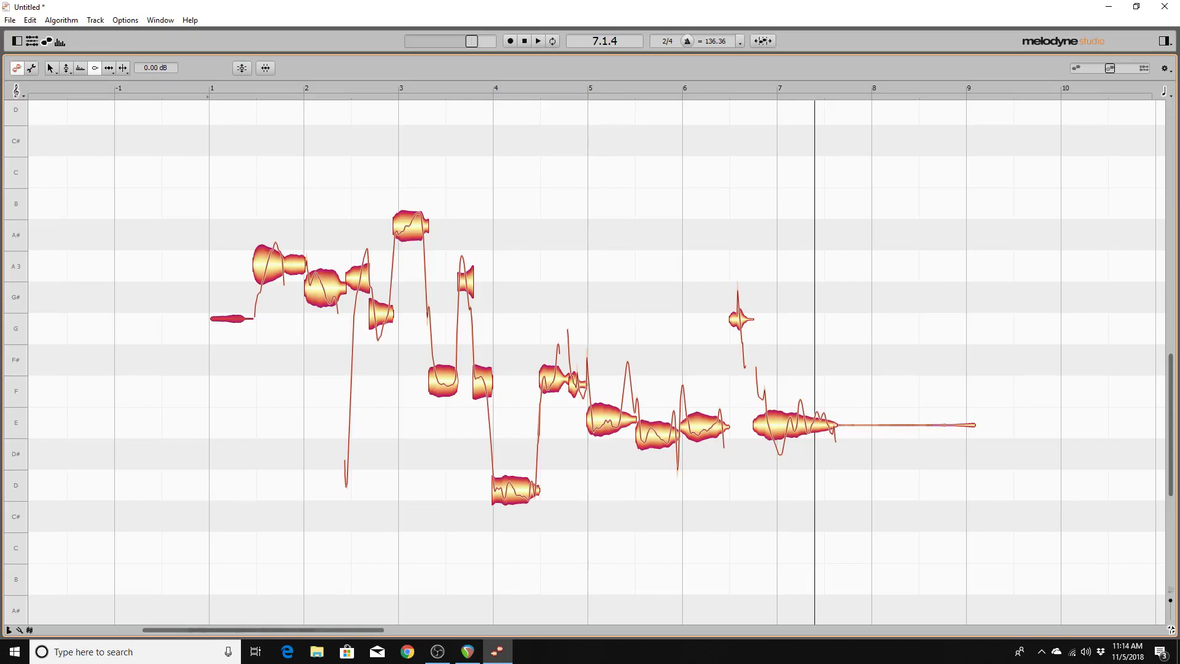
key("space")
key("space")
key("space")
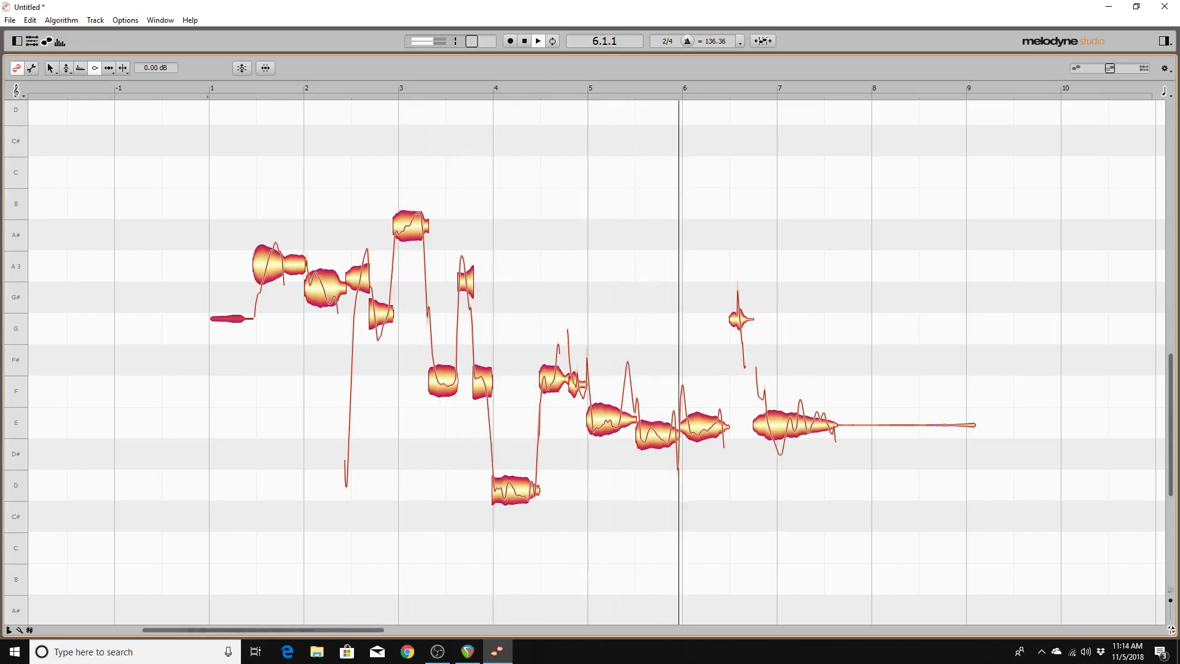
key("space")
key("space")
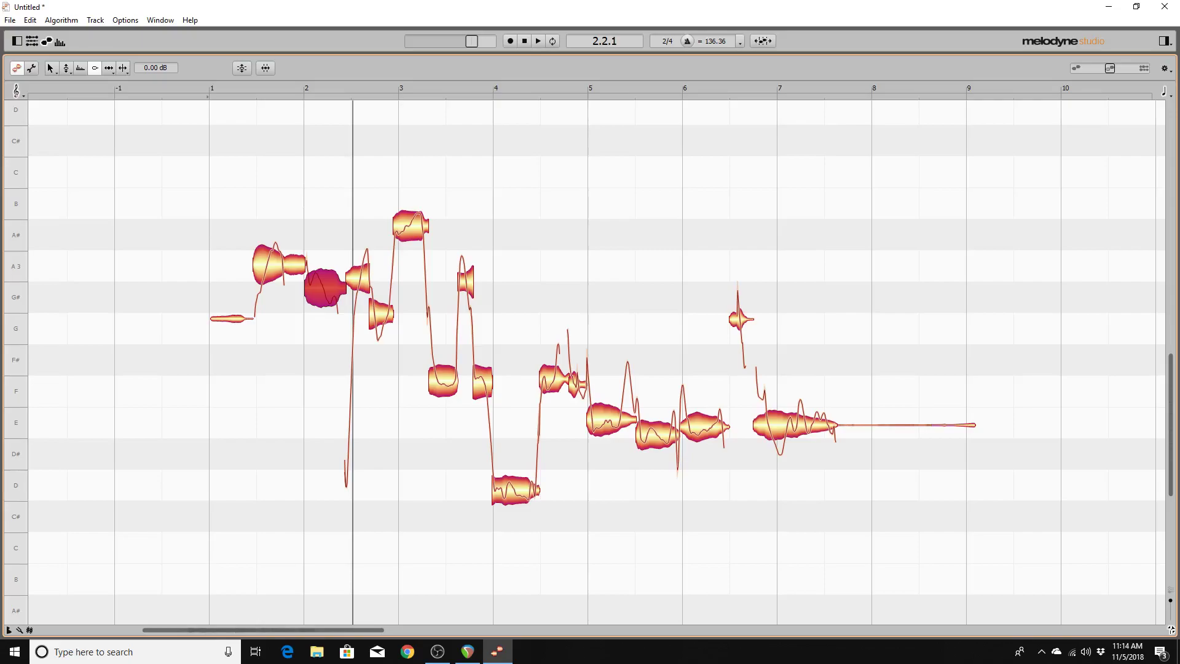
Step: Lower the bar 2 note's amplitude to -1 dB and play back the phrase from the first note
key("Down")
key("Left")
key("Left")
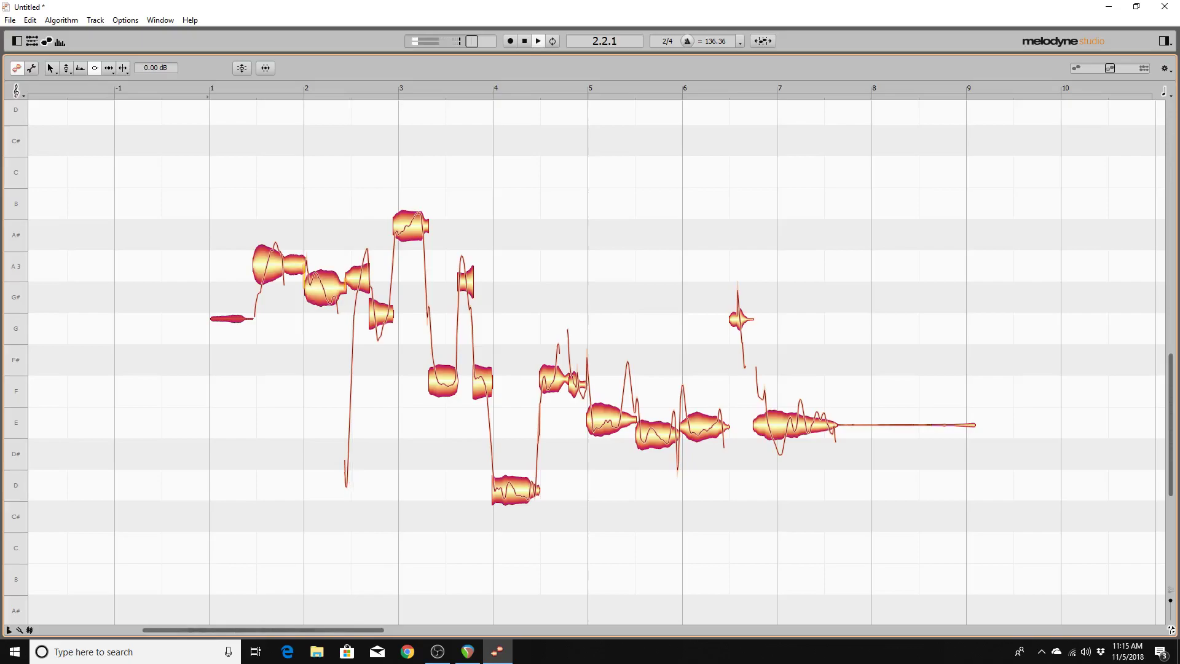
key("space")
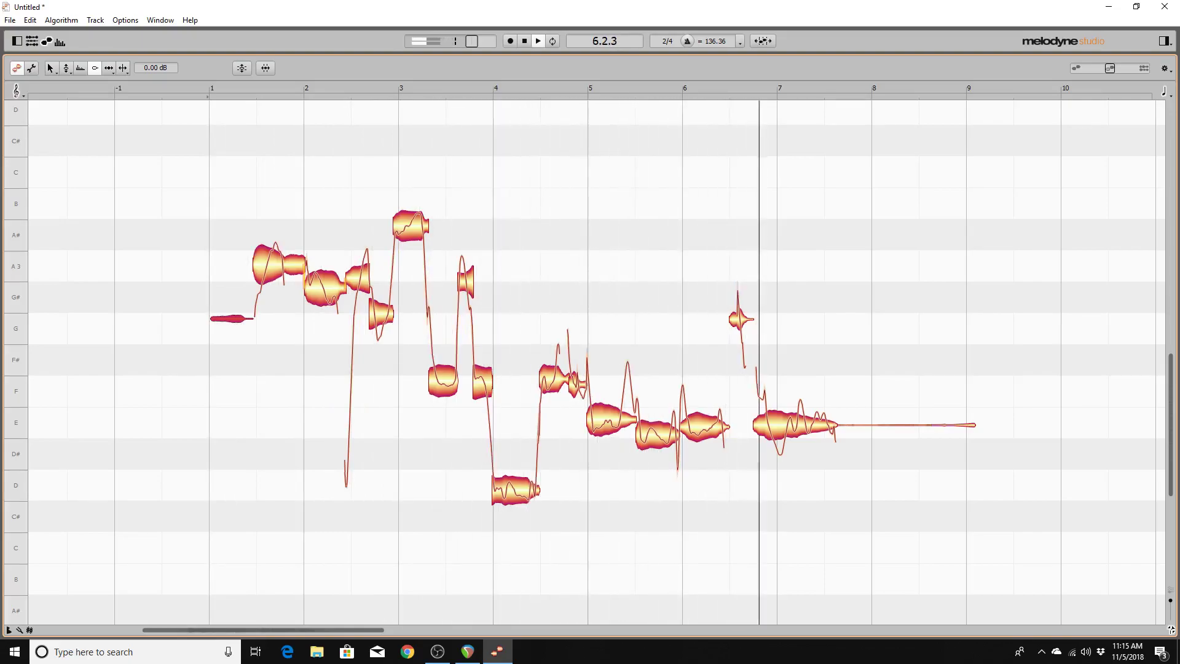
key("space")
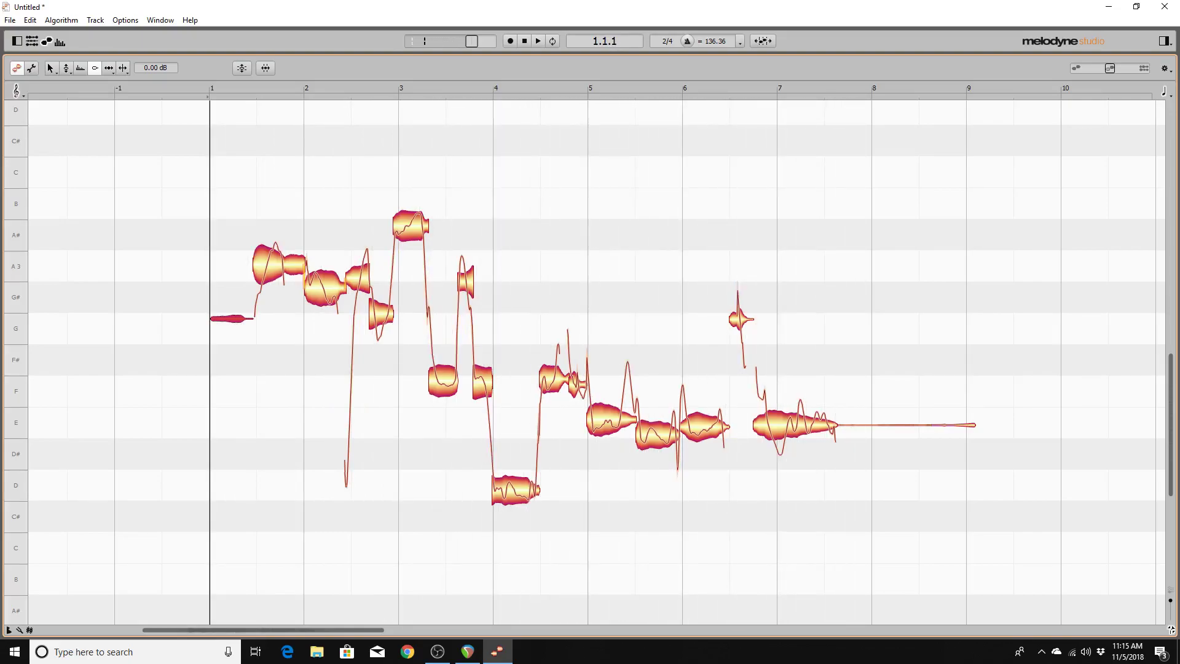
key("space")
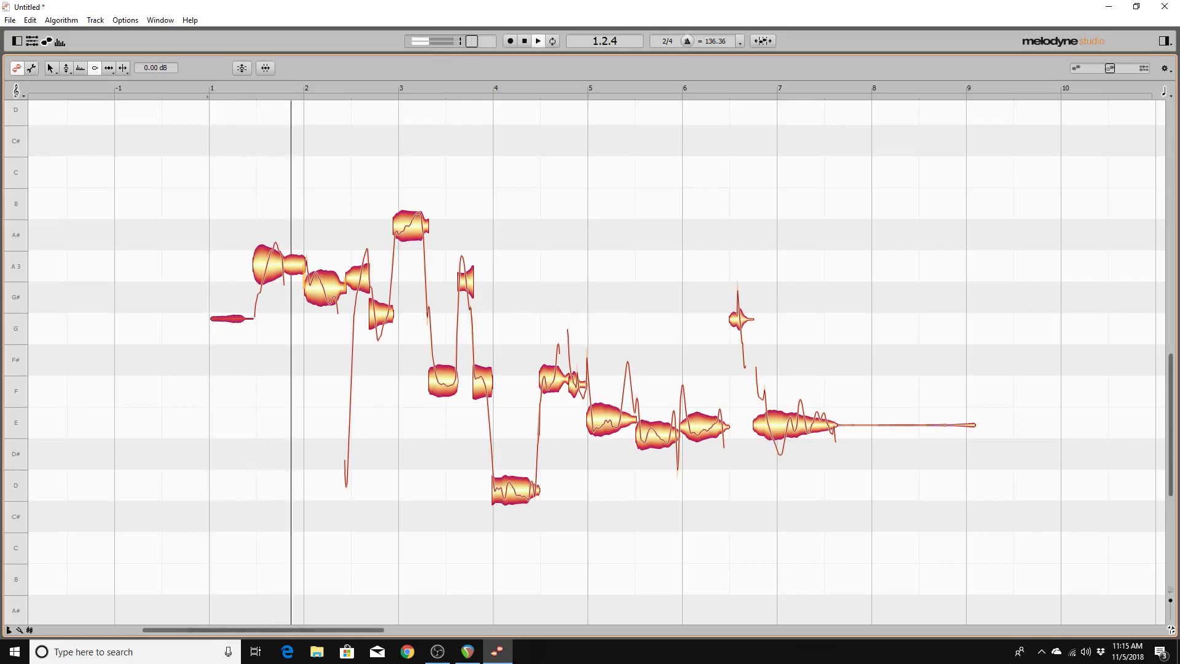
Step: Lower the bar 2 note's amplitude to -2 dB, raise it slightly and play back the phrase from the first note
key("alt+Right")
key("alt+Right")
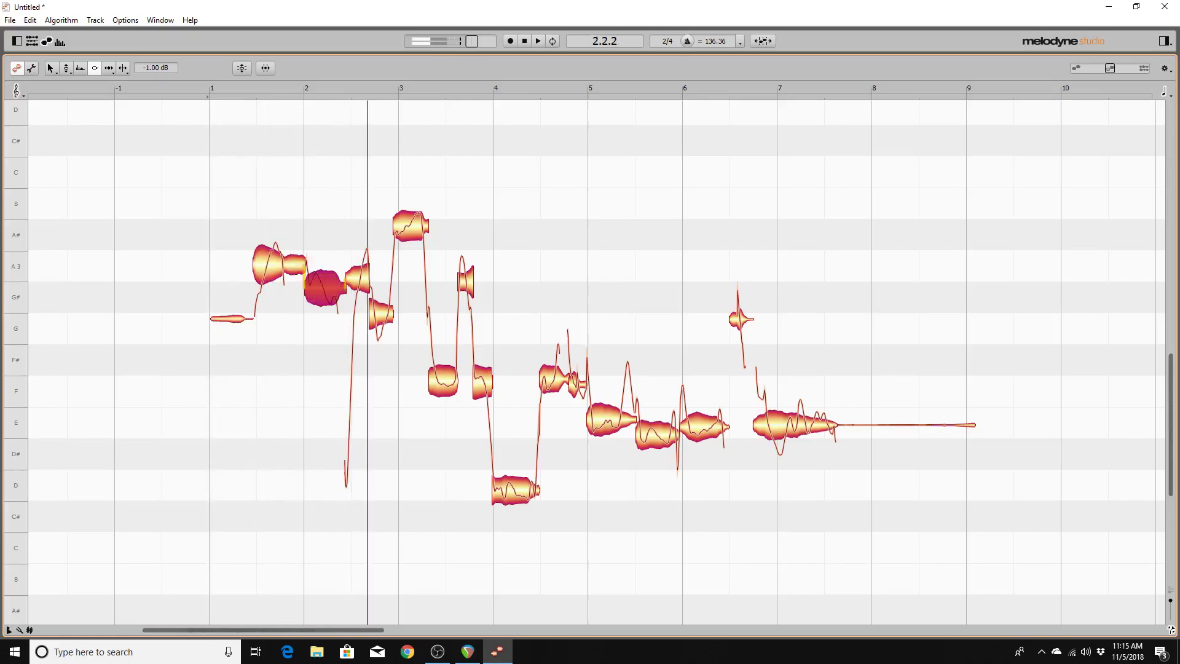
key("alt+Left")
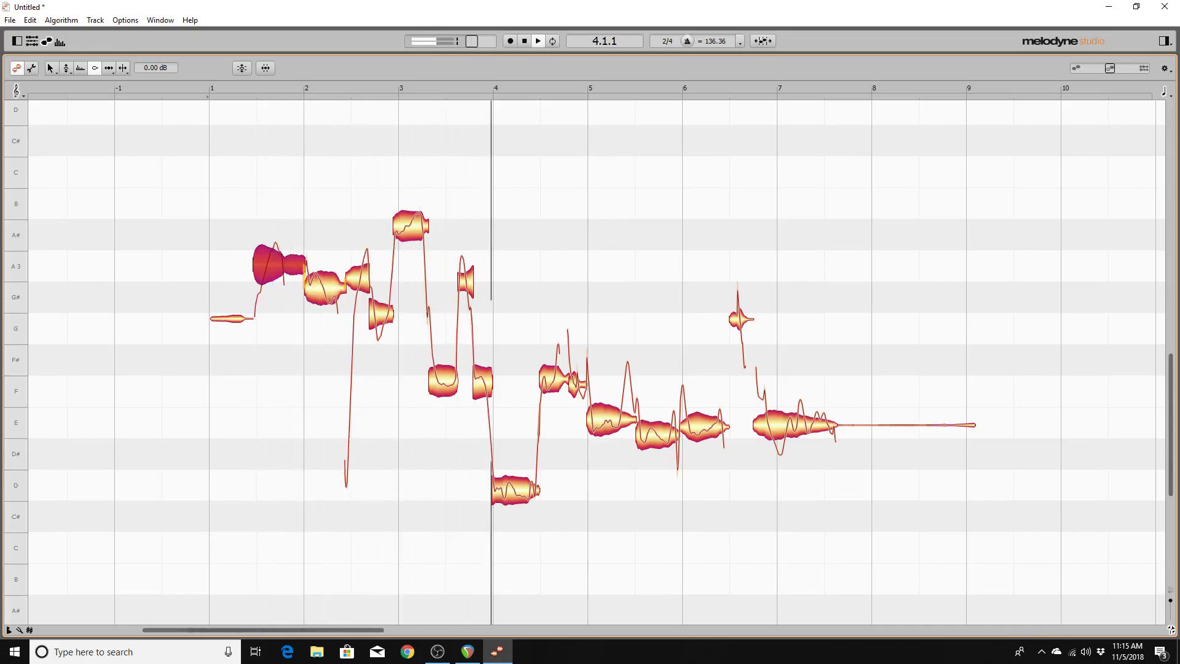
key("alt+Right")
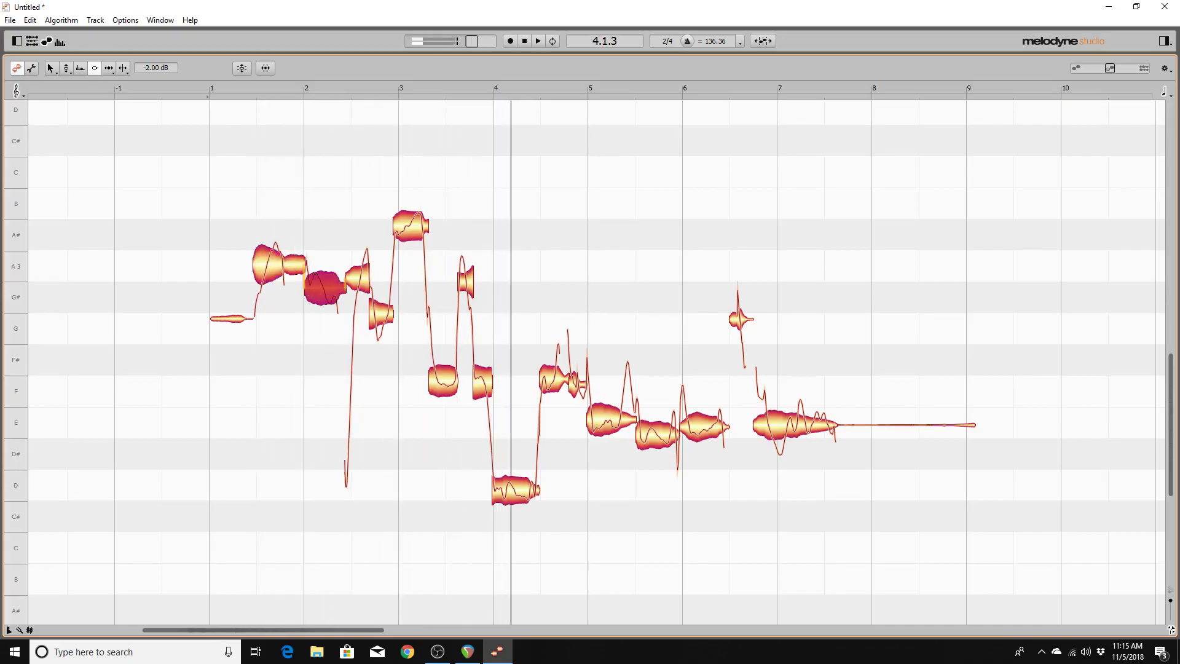
key("Up")
key("alt+Left")
key("alt+Left")
key("space")
key("space")
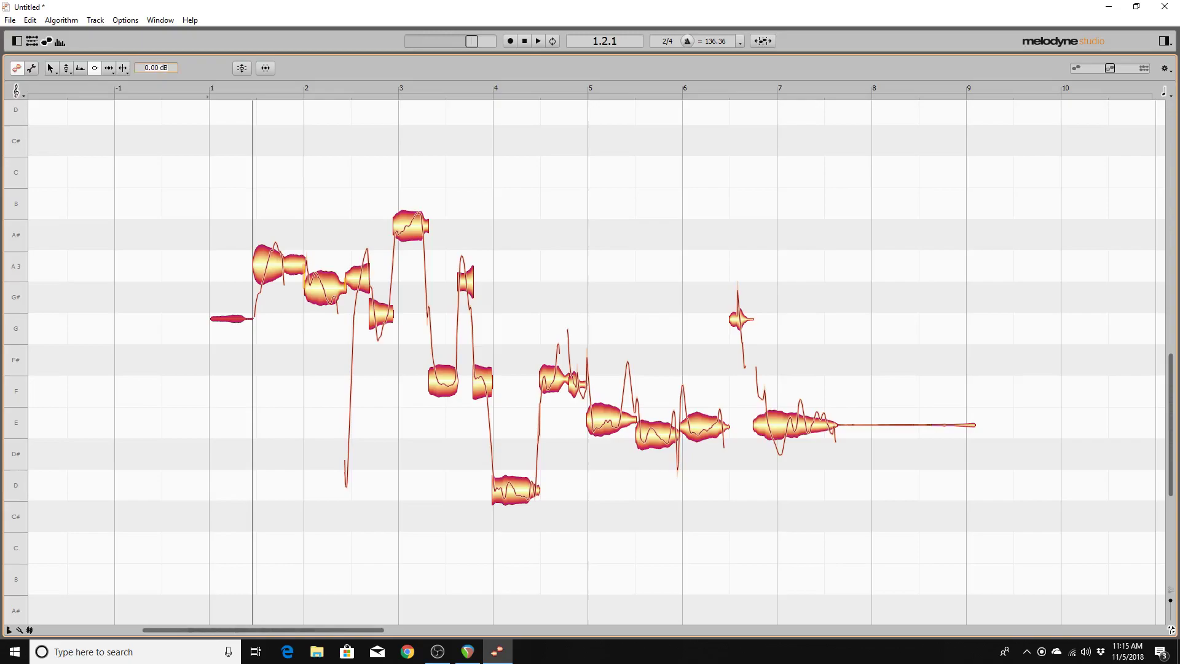
Step: Set the first note's amplitude to -1.8 dB and play it back
type("1")
type("1.8")
key("Return")
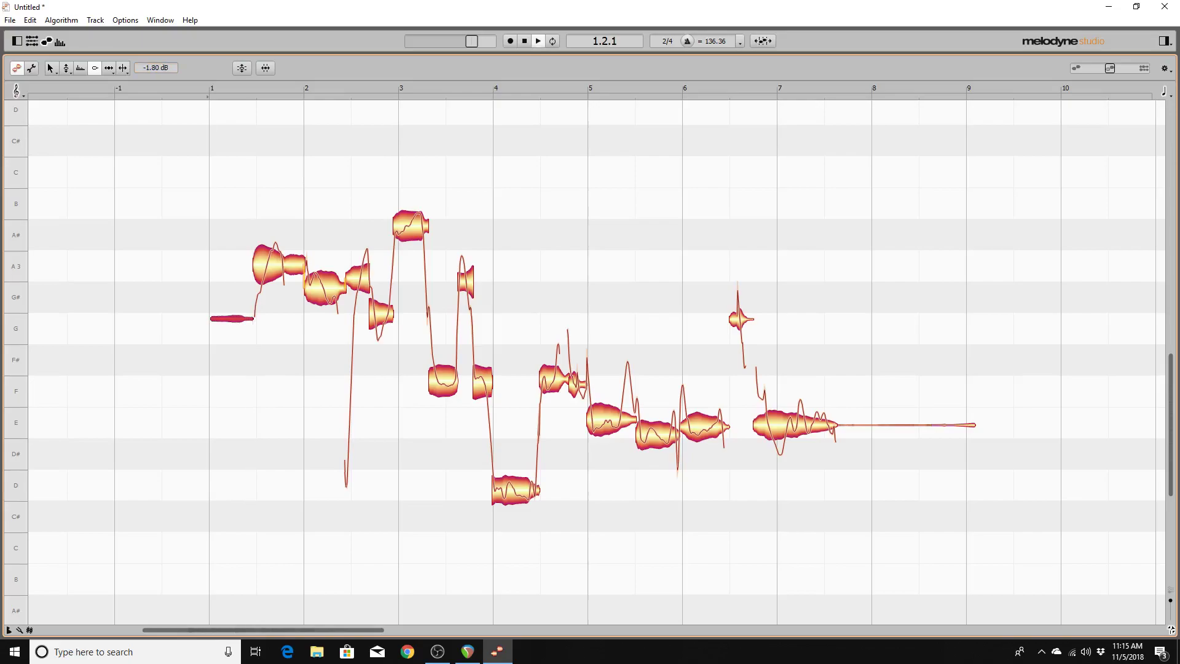
key("space")
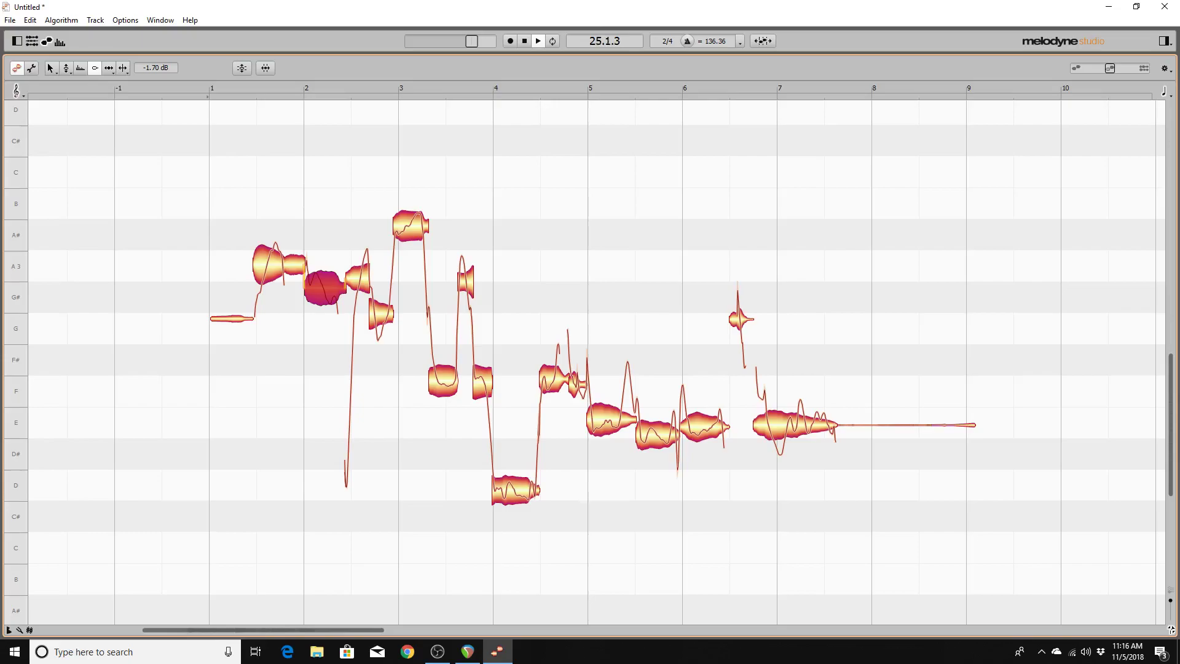
Step: Step back and forth through the opening notes to compare their amplitude values
key("Right")
key("Left")
key("Left")
key("Left")
key("Left")
key("Left")
key("Right")
key("Left")
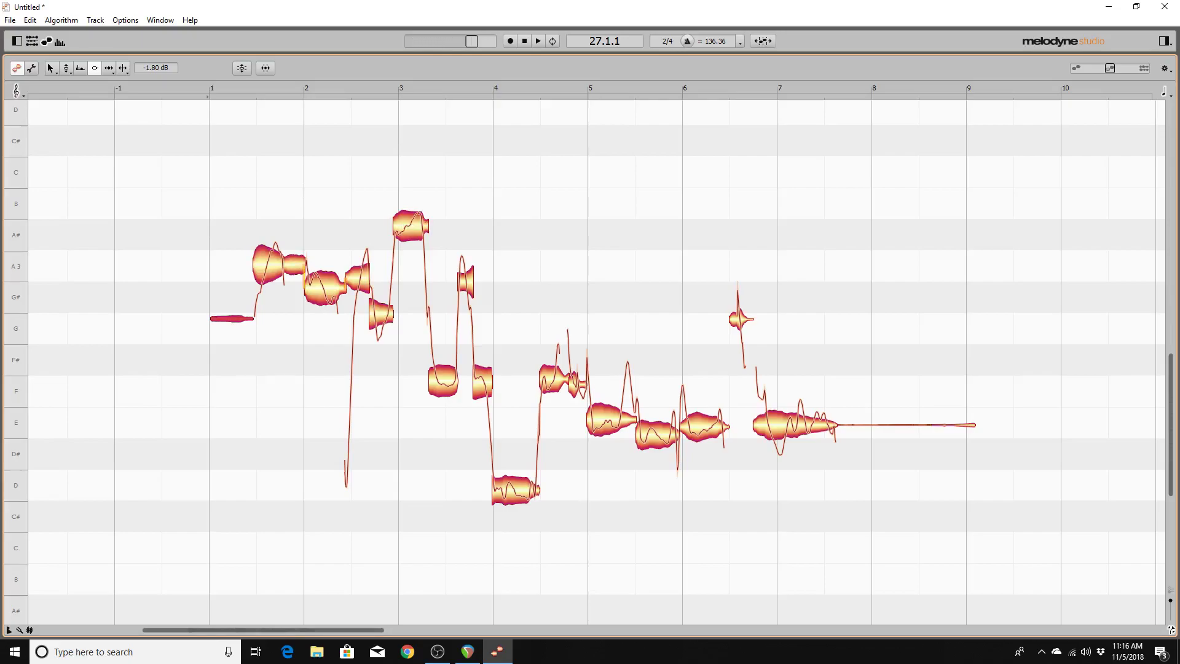
key("Right")
key("Left")
key("Right")
key("Left")
Step: Reduce the amplitude of the final trailing note and the first note, the first to -100 dB, and play back from bar 1
key("Down")
key("Down")
key("Down")
key("Down")
key("Down")
key("Down")
key("Down")
key("space")
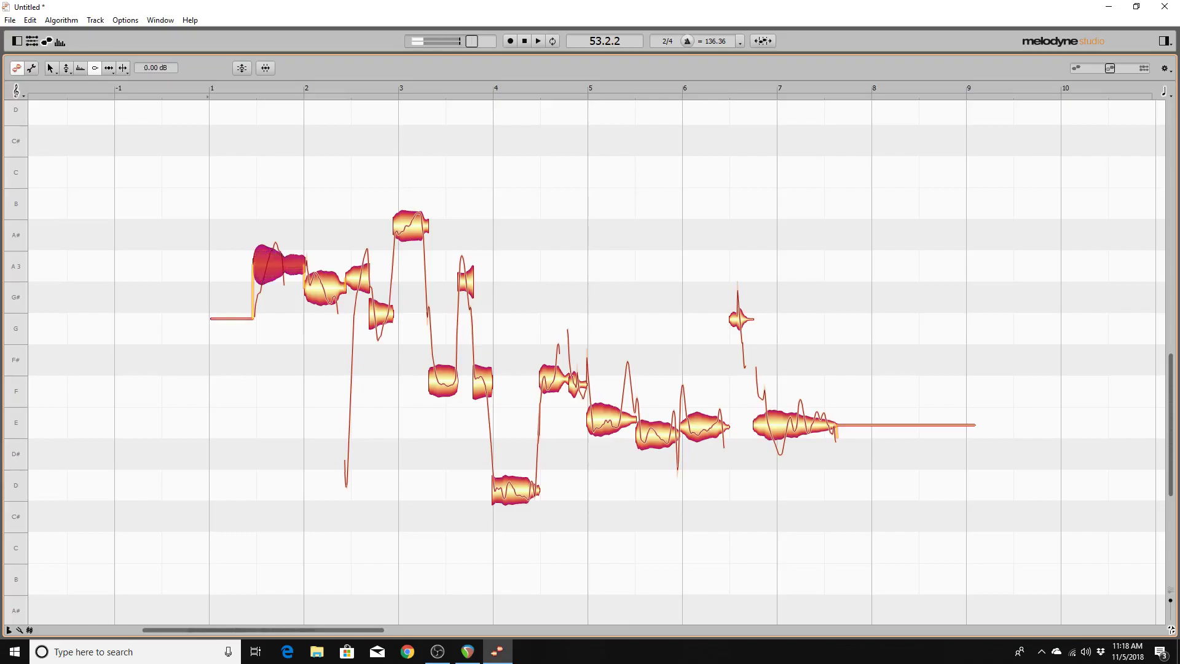
key("space")
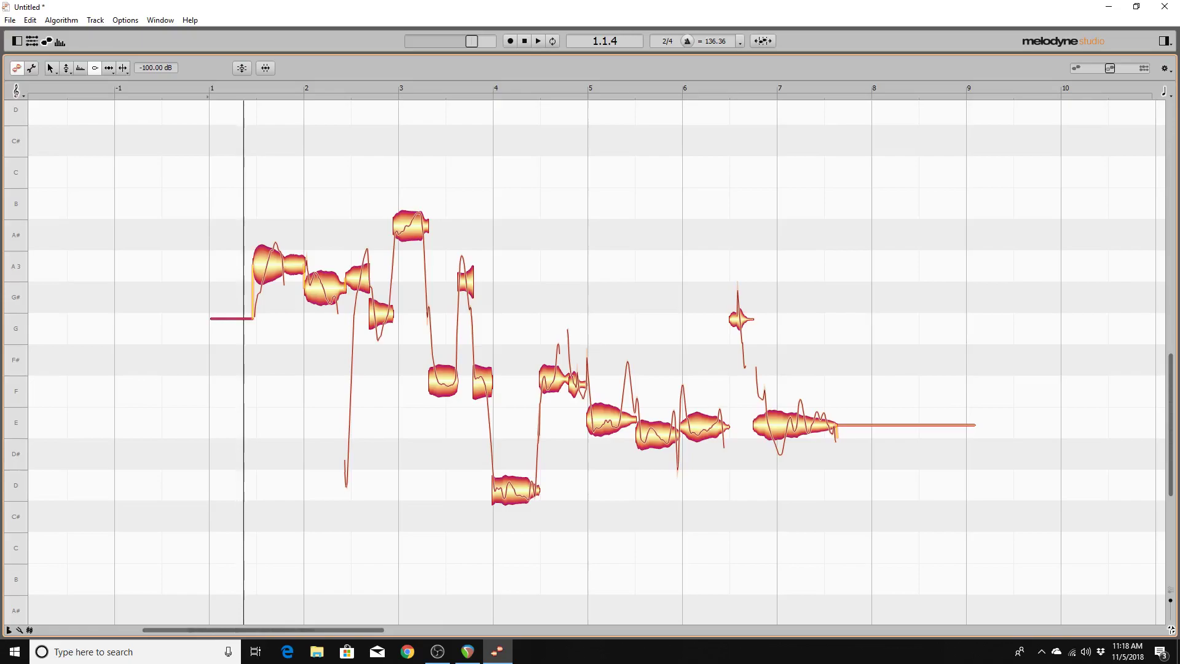
key("space")
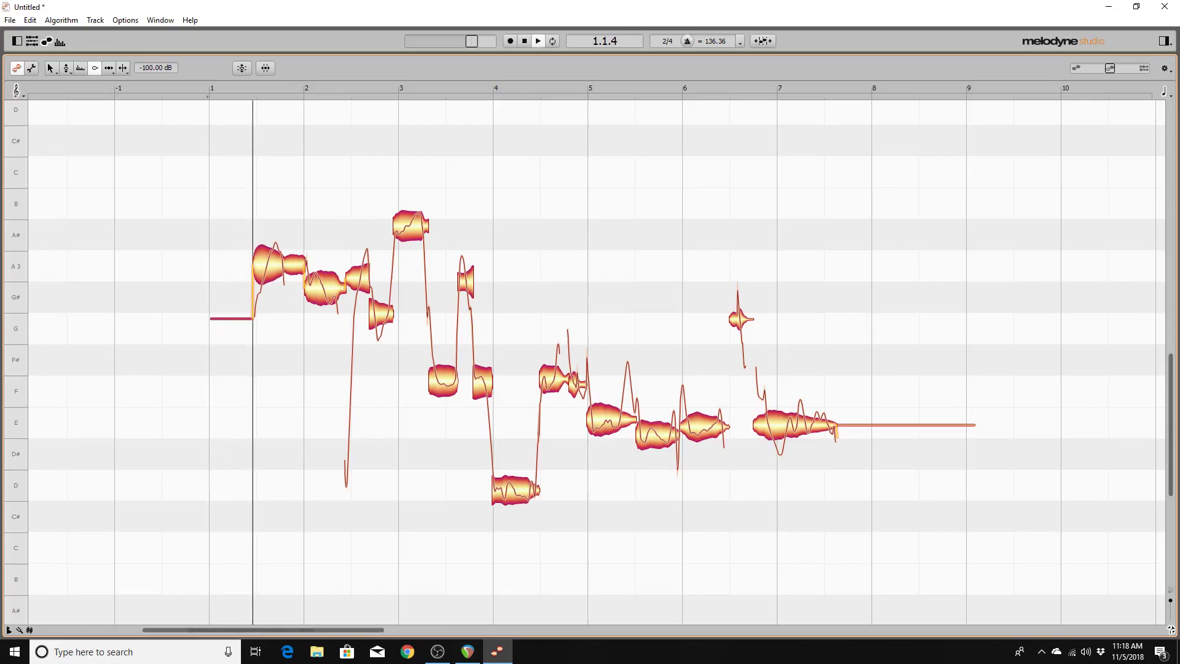
key("space")
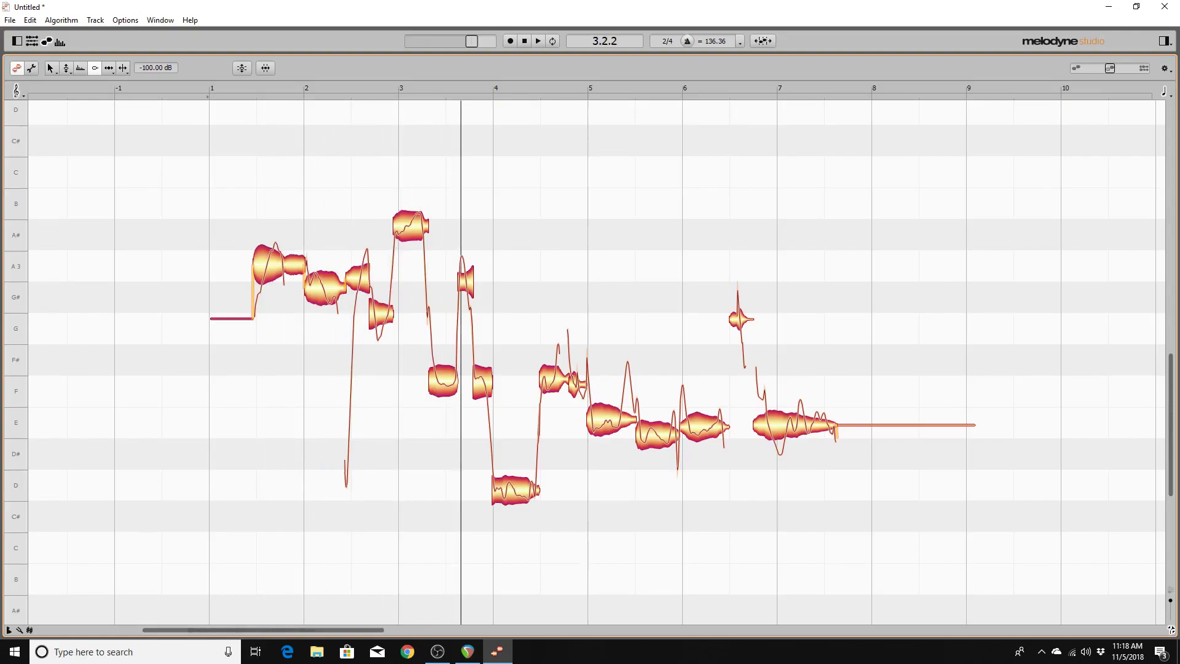
Step: With the Formant tool, set the second shifted note before bar 3 to -375 cents and play it back
key("ctrl+a")
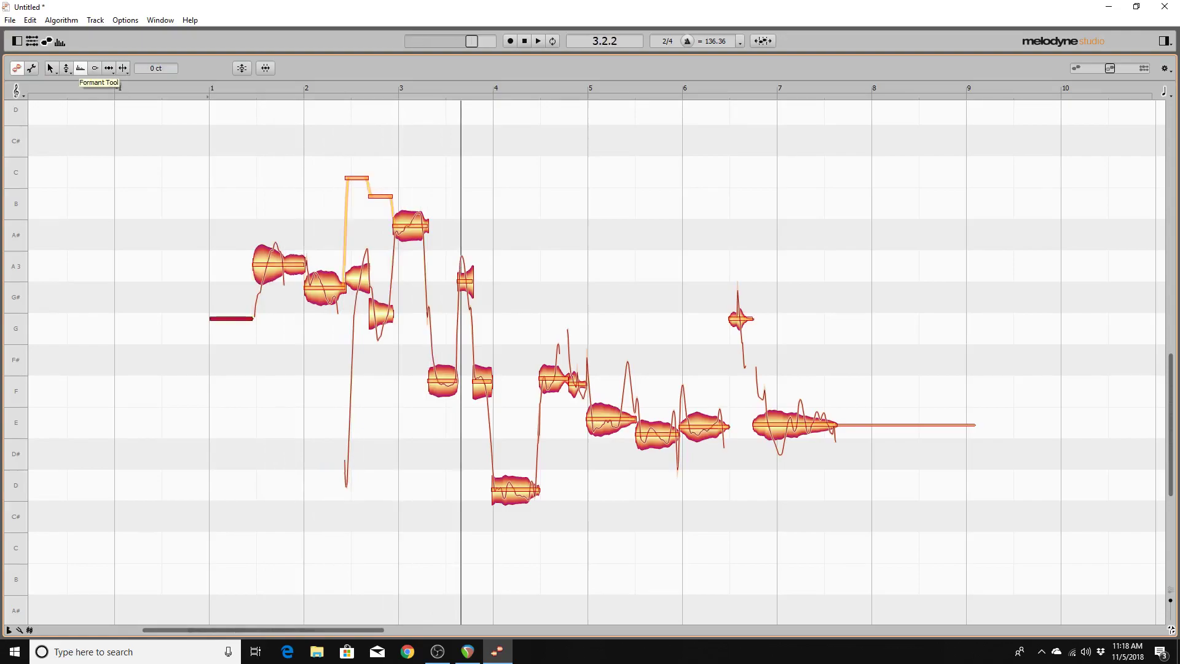
key("alt+Right")
key("alt+Right")
key("alt+Right")
key("alt+Right")
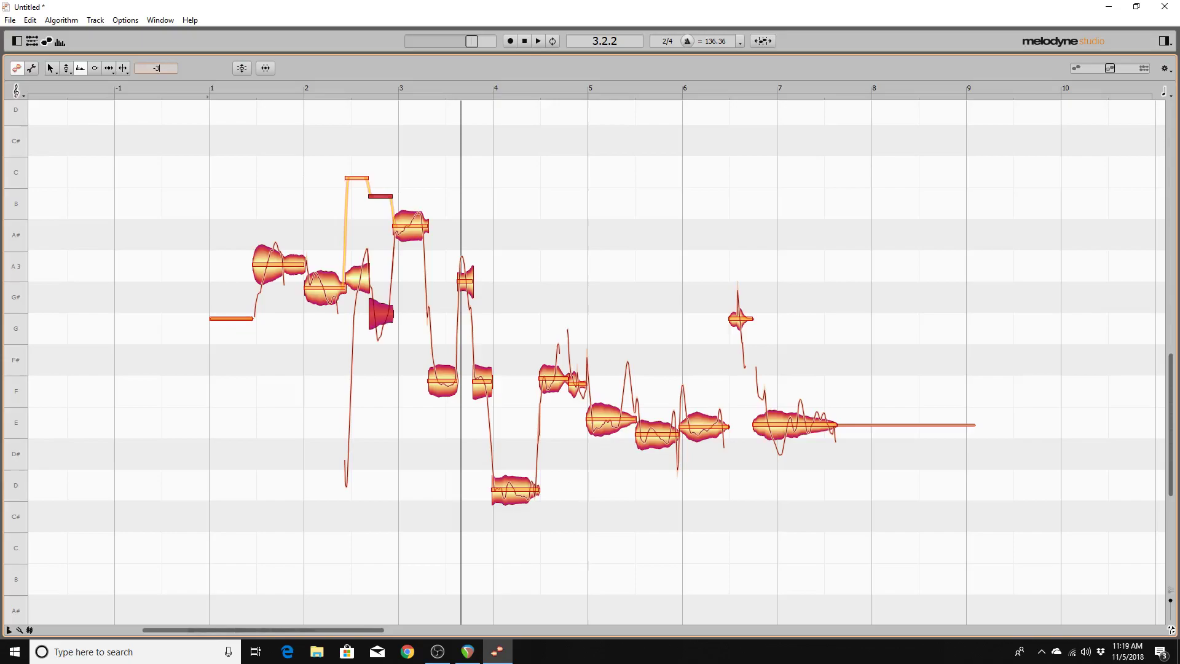
type("75")
key("Return")
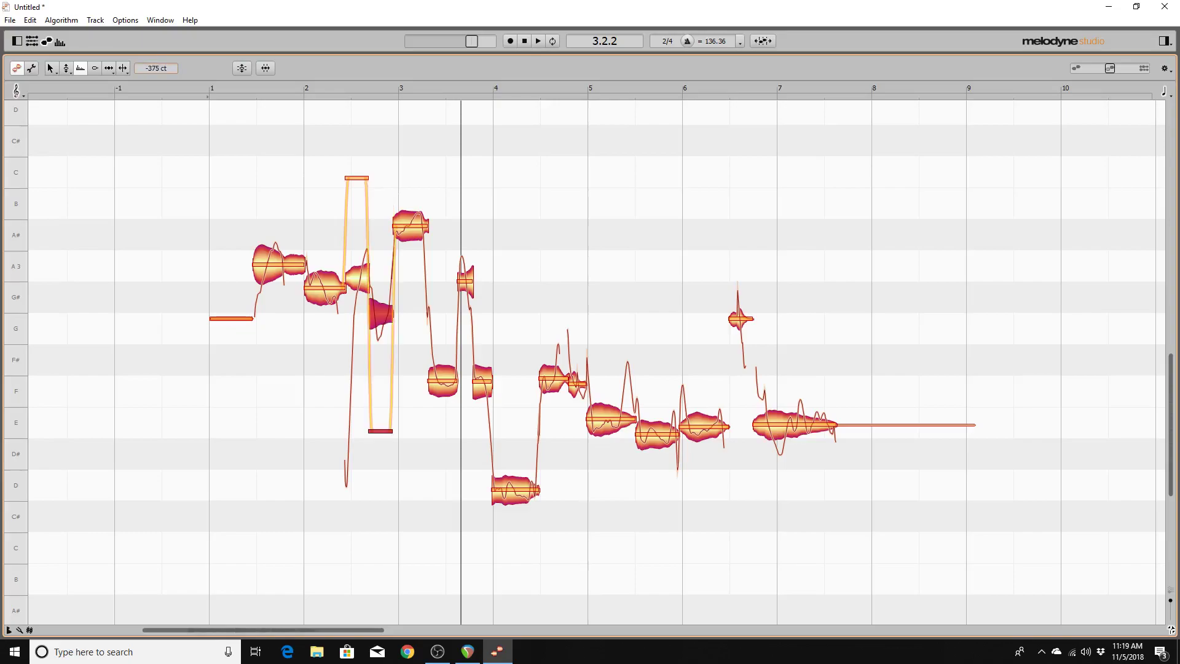
key("space")
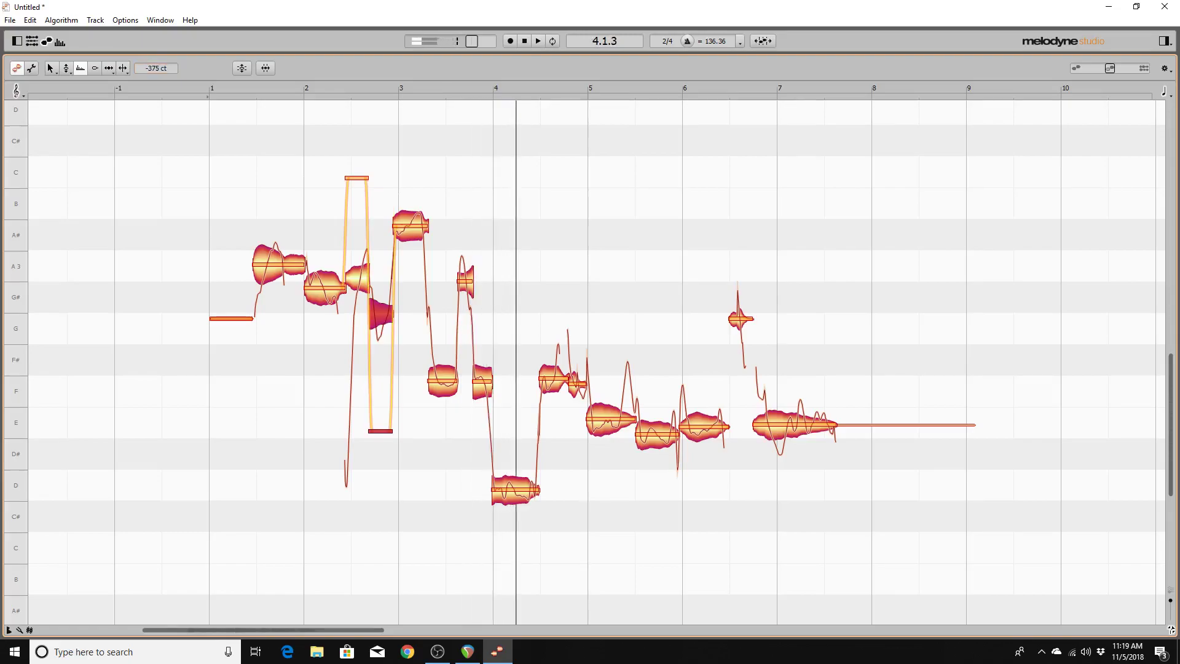
Step: Step back and forth through the notes before bar 3 to compare their formant values during playback
key("Left")
key("Left")
key("Right")
key("Right")
key("Right")
key("Left")
key("Left")
key("Left")
key("Left")
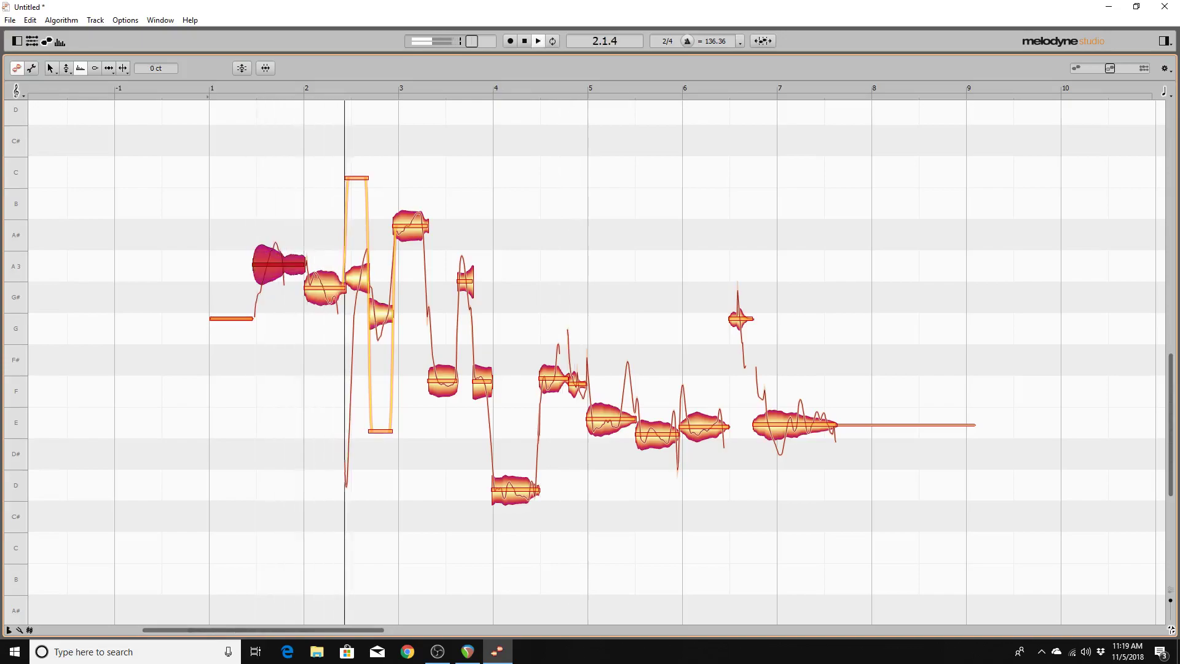
Step: Set the formant of the second shifted note before bar 3 to 374 cents and play back the phrase
key("Right")
key("Right")
key("Right")
key("Left")
key("Right")
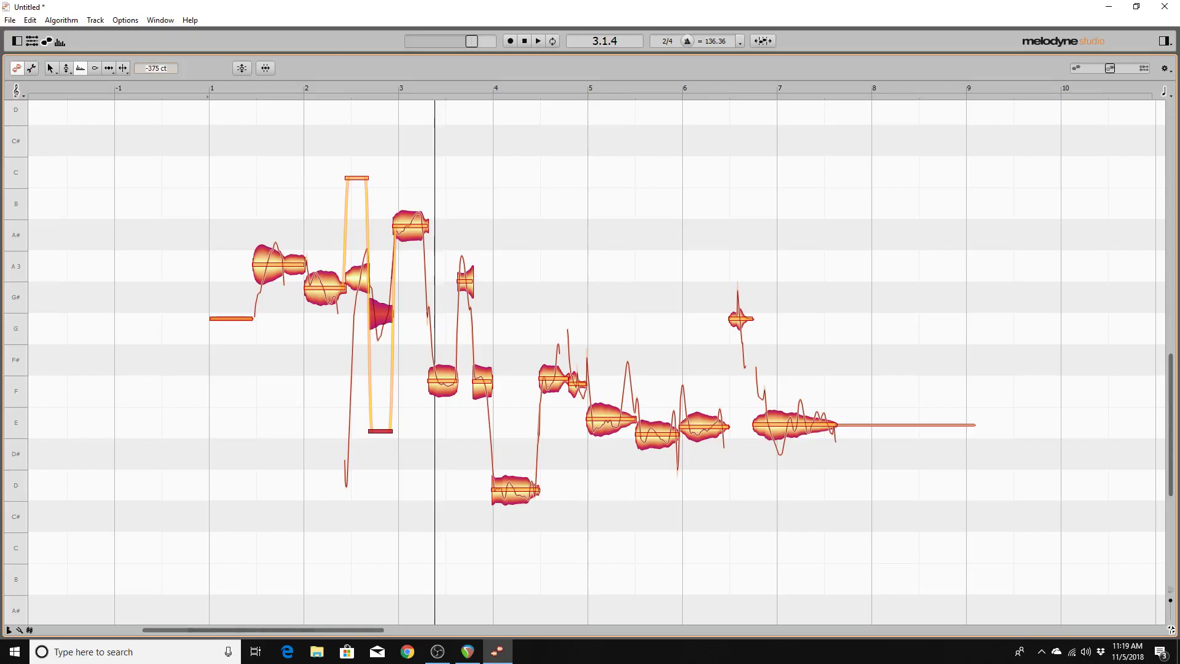
type("374")
key("Return")
key("Left")
key("Left")
key("space")
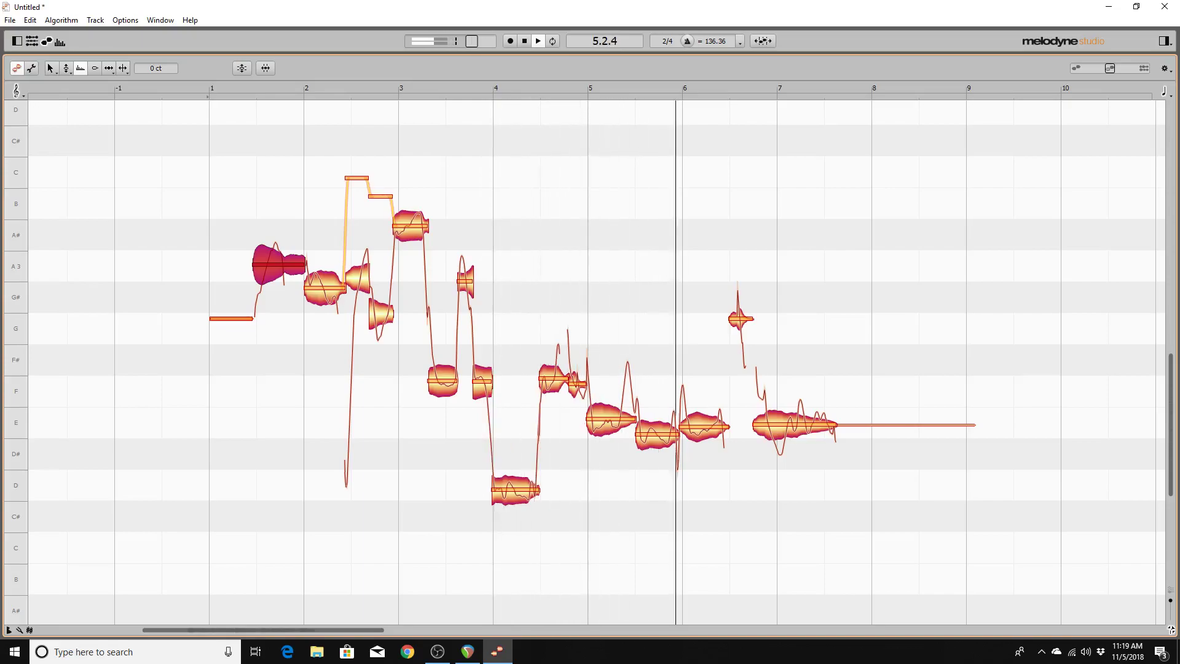
key("space")
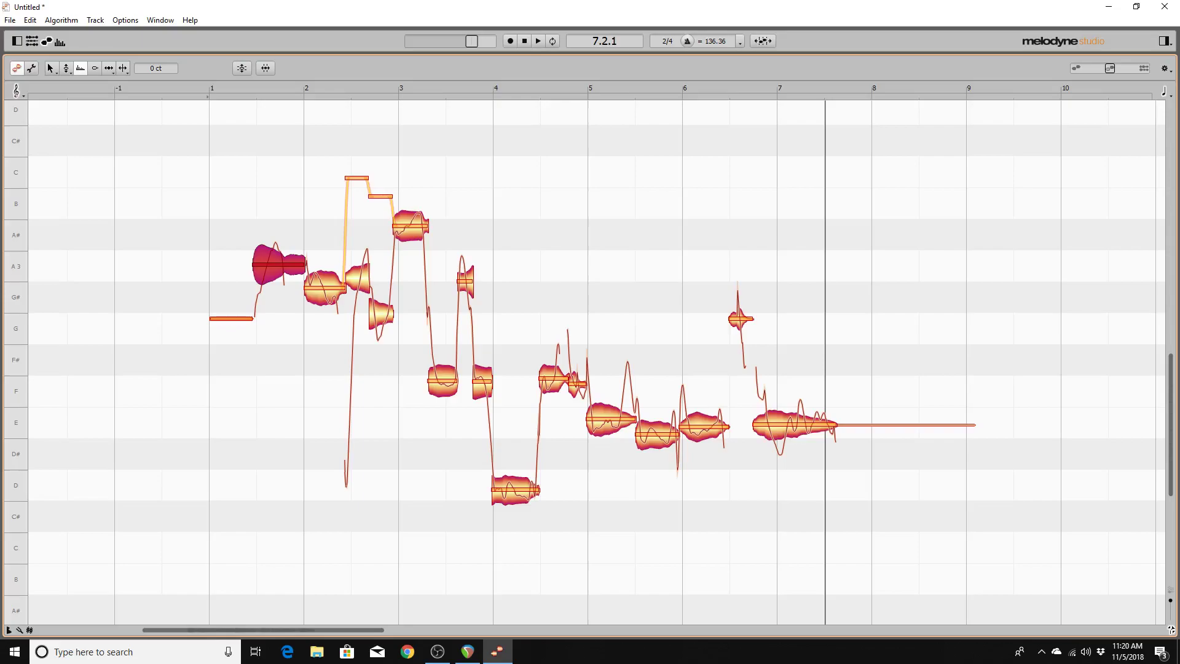
Step: Export the edited vocals as a 48 kHz, 24-bit linear WAV with an individual range for each track, and quit Melodyne
left_click(11, 19)
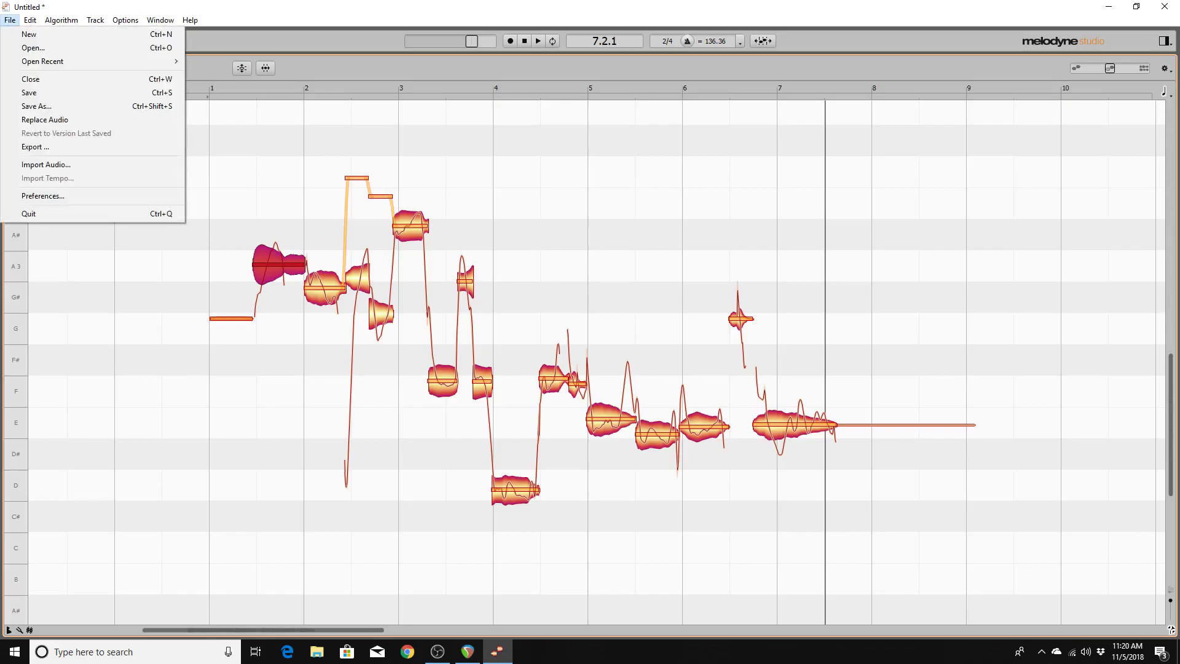
left_click(25, 139)
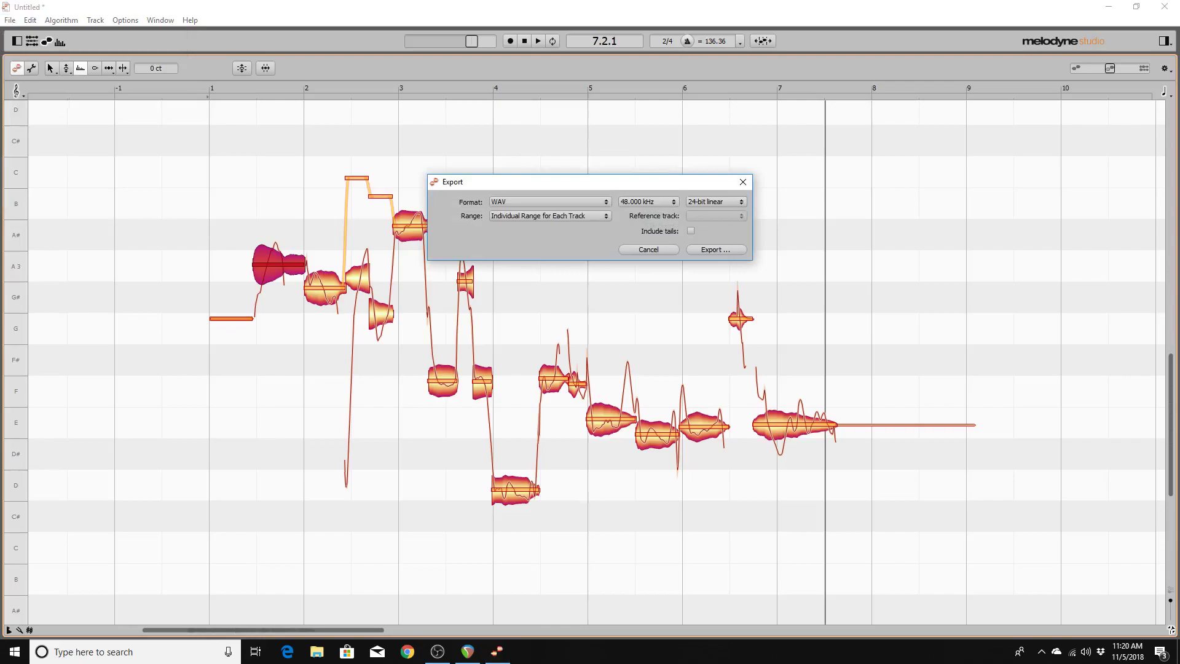
key("Return")
key("Return")
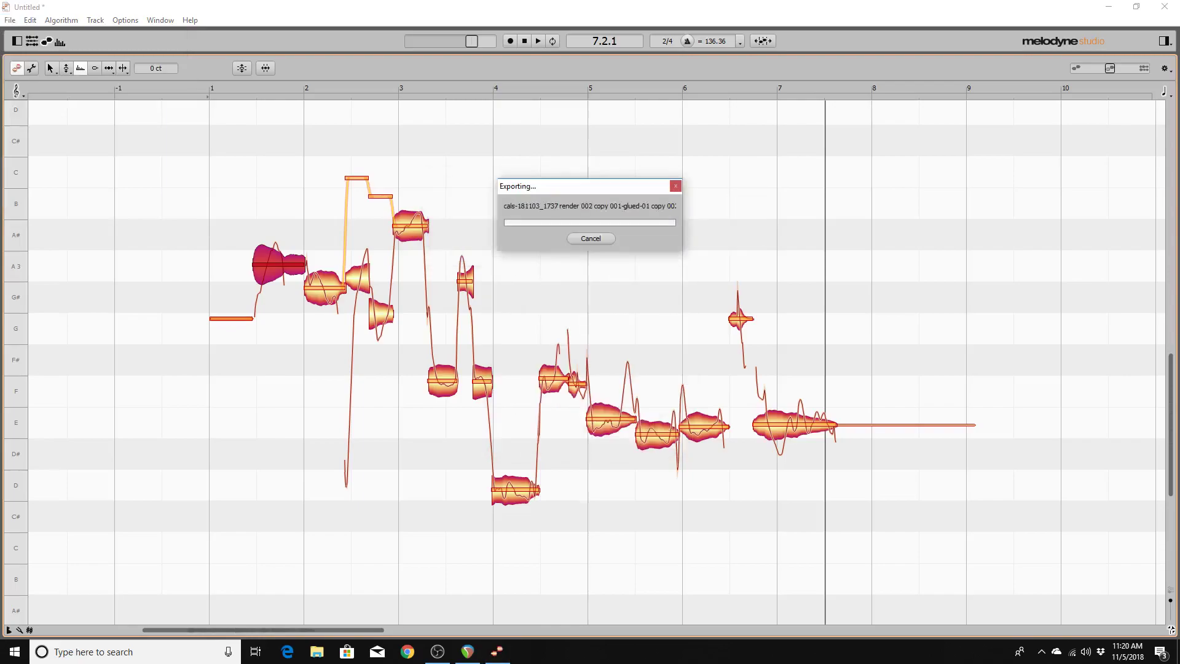
key("alt+F4")
key("Left")
key("Left")
key("Return")
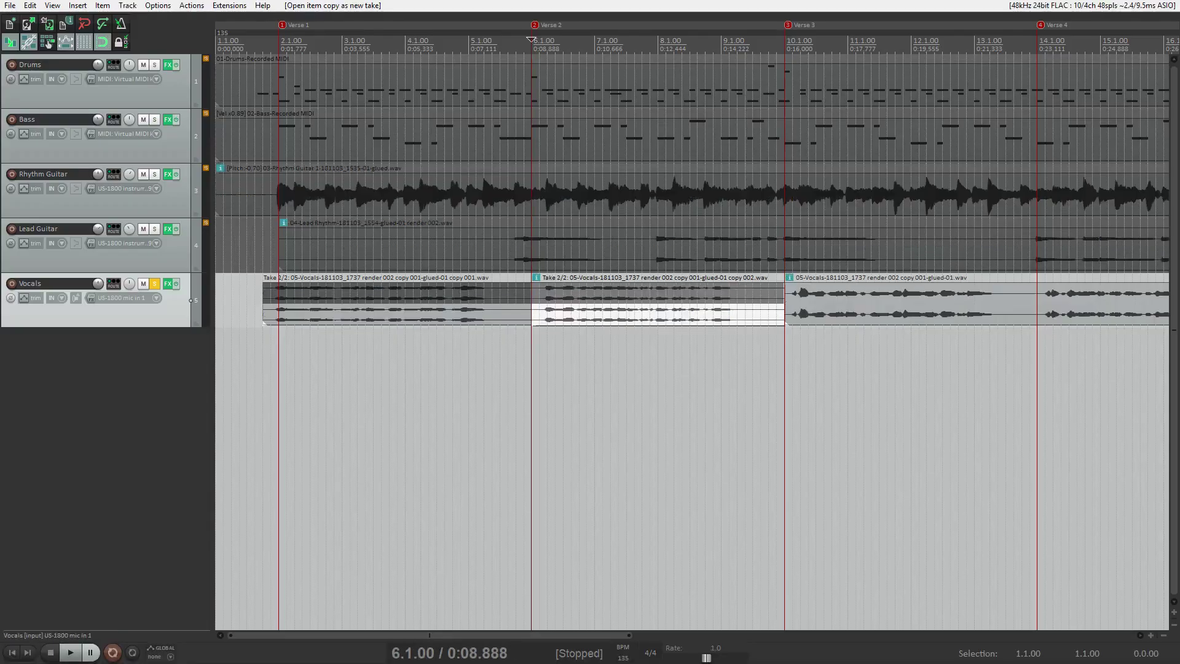
Step: Turn off the Vocals track solo in REAPER and play Verse 2 with the full mix
key("F6")
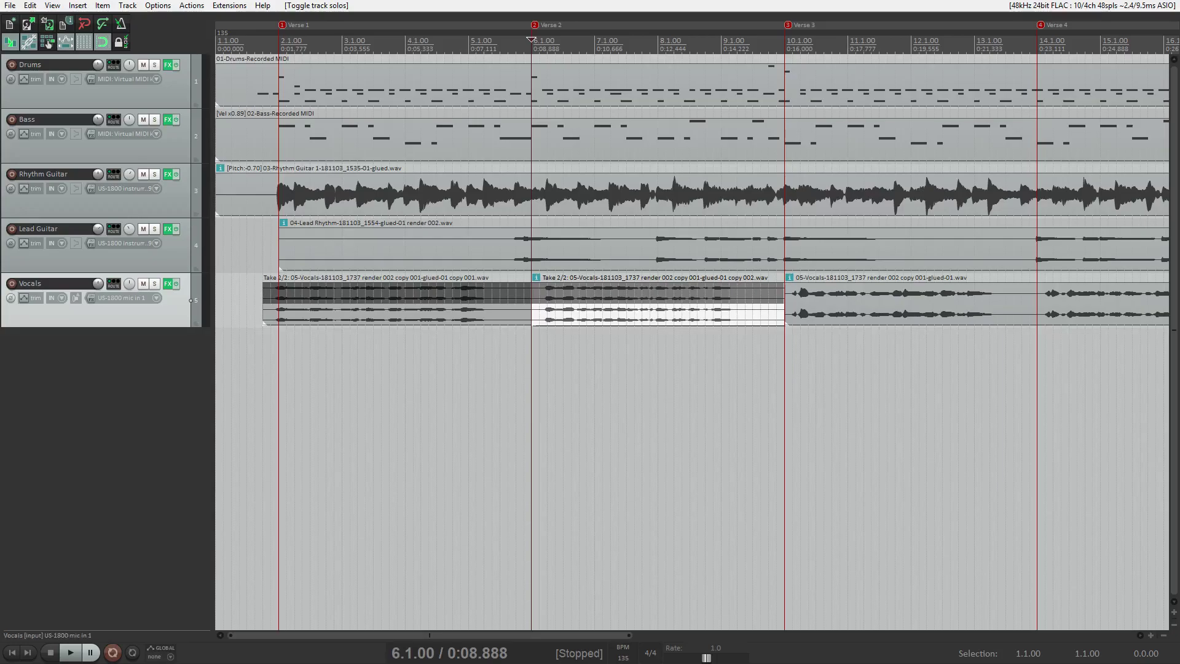
key("space")
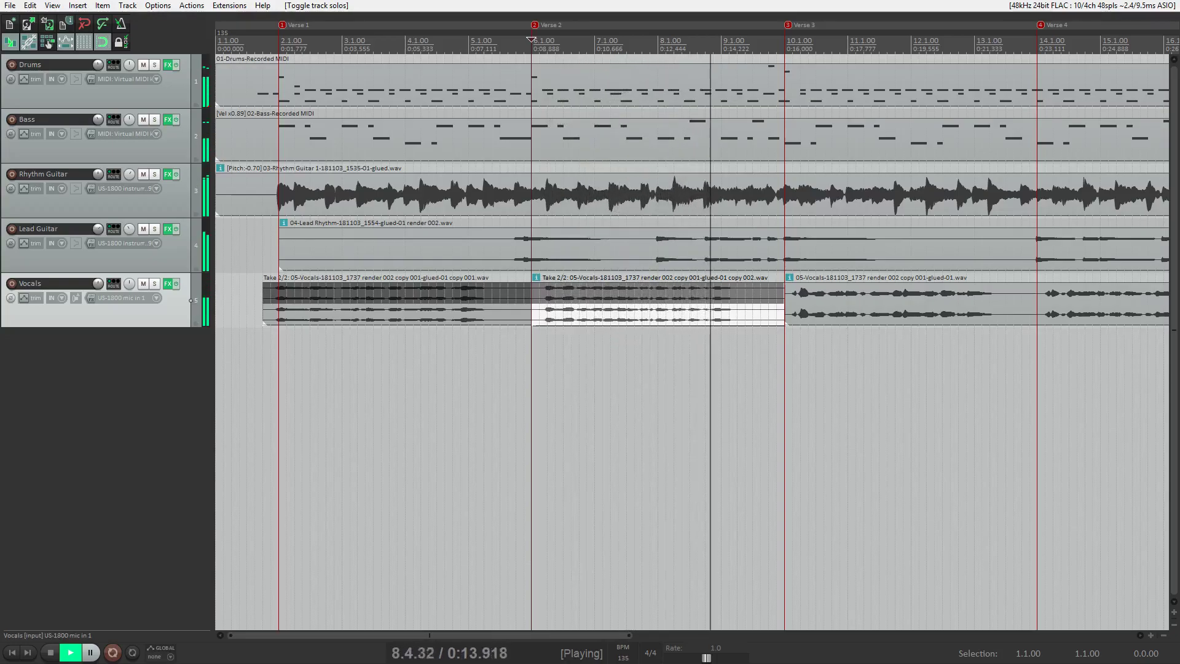
key("space")
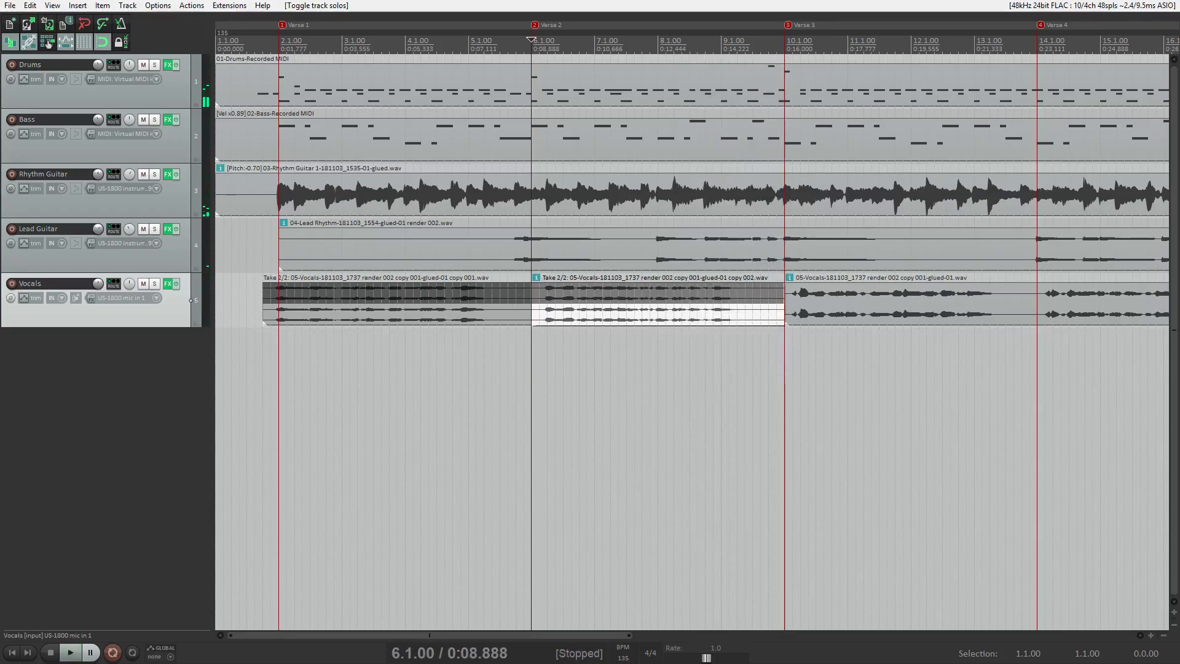
Step: From the desktop, open the user's home folder, cut the exported 05-Vocals "copy 002" WAV file, and close the folder
key("super+d")
key("Up")
key("Up")
key("Up")
key("Up")
key("Up")
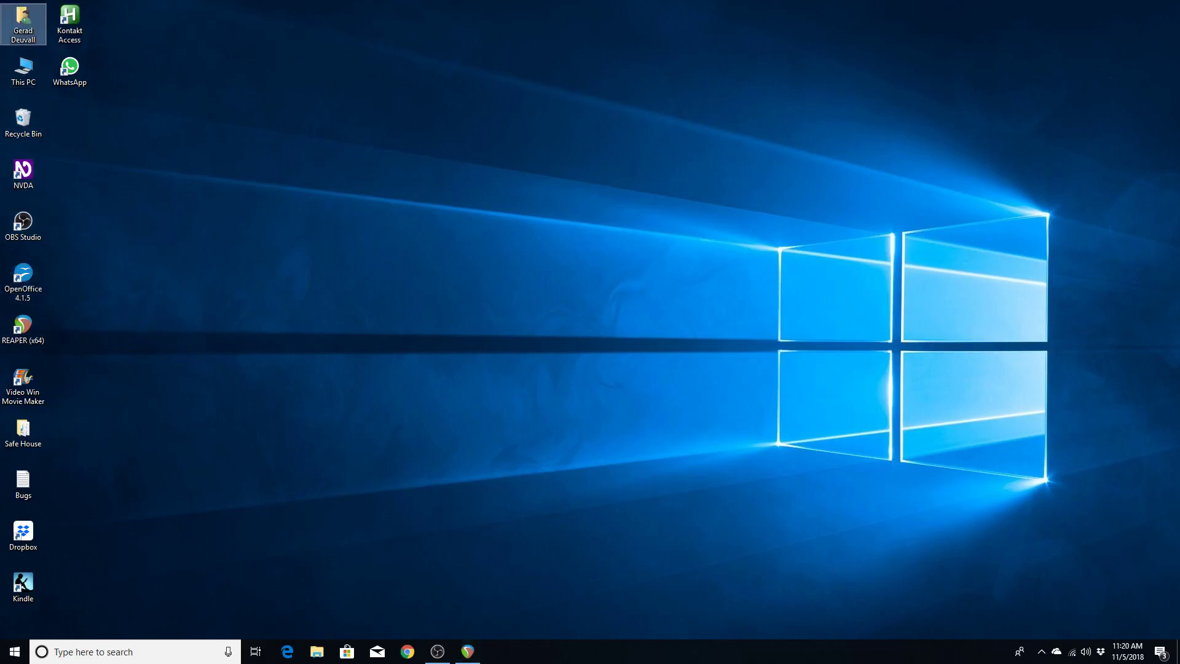
key("Return")
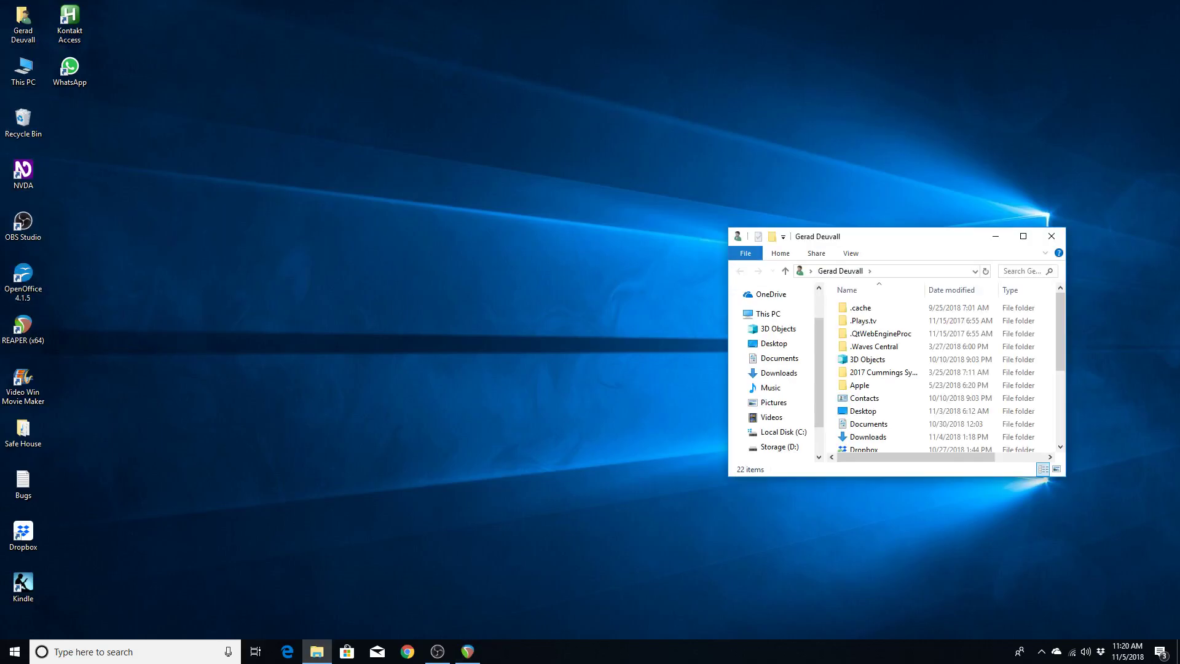
key("End")
key("Up")
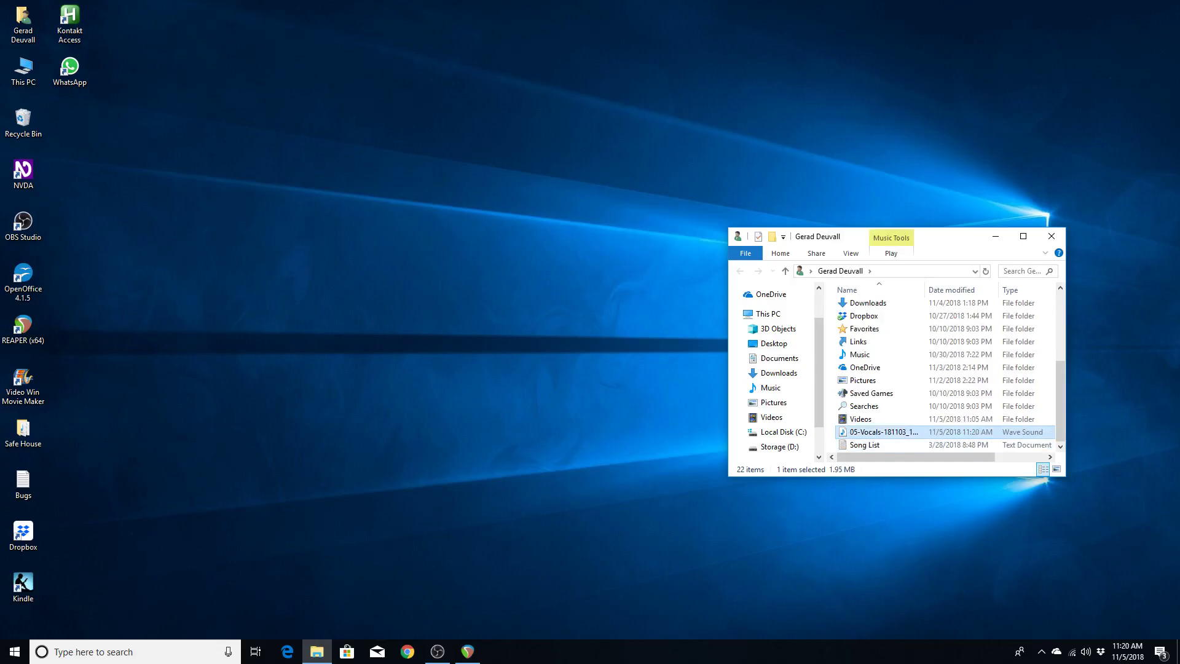
key("alt+F4")
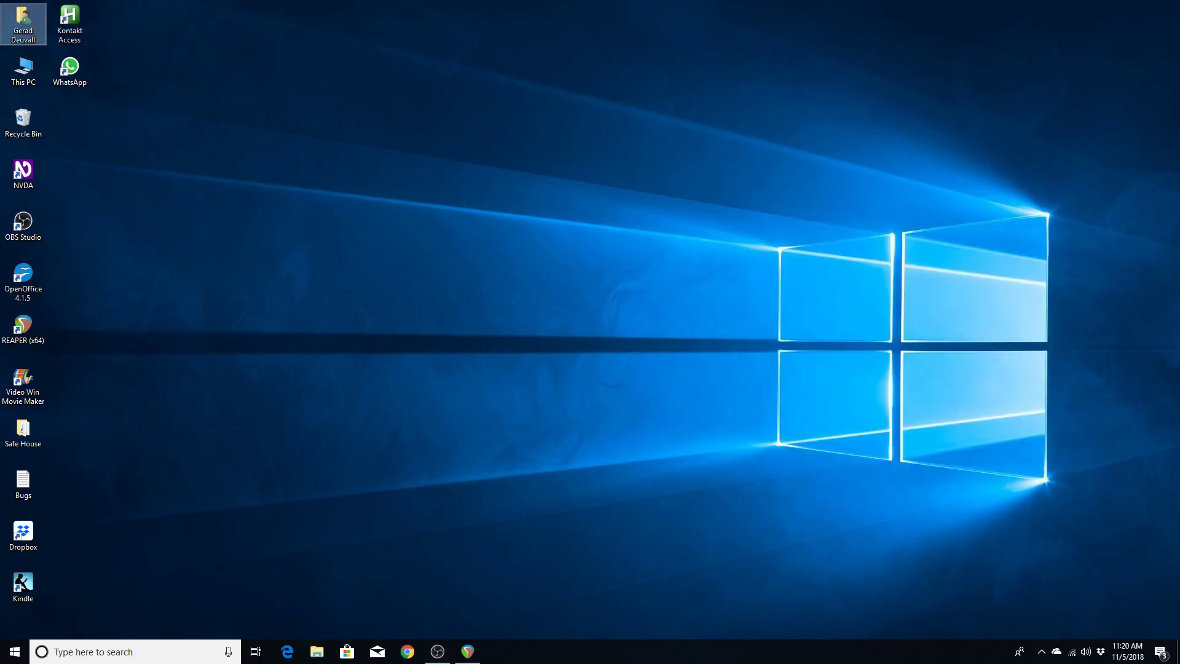
Step: Paste the cut vocals file into the demo song Audio folder under Reaper Projects on drive C:, replacing the existing file
key("Down")
key("Return")
key("l")
key("Return")
key("r")
key("Return")
key("d")
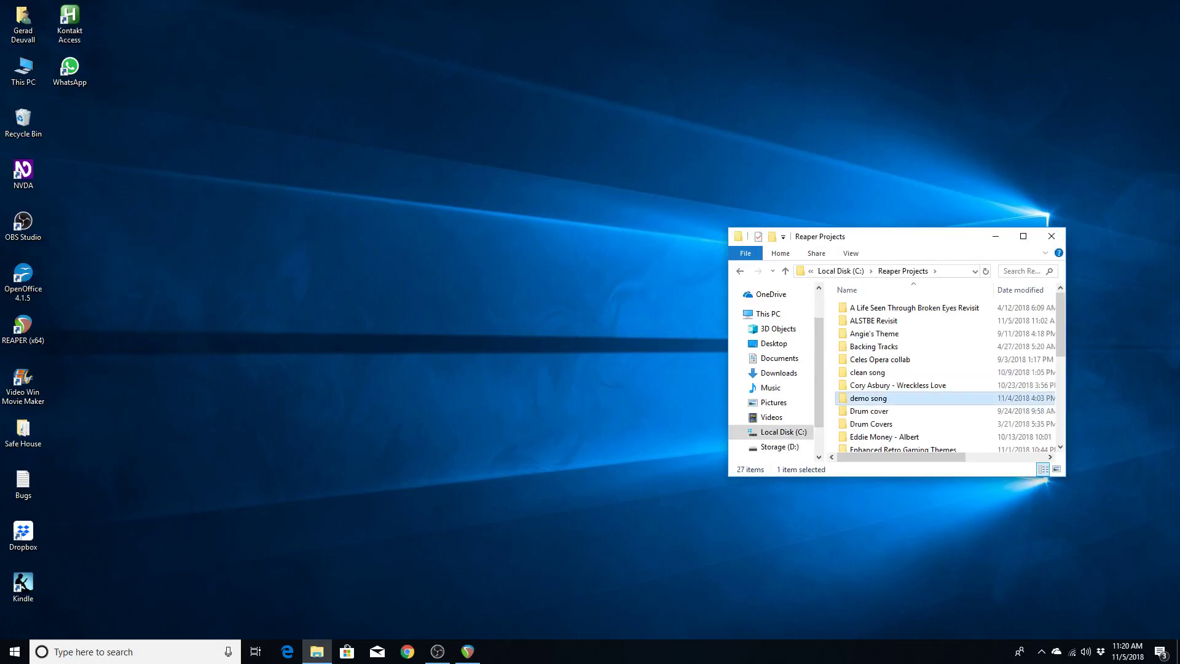
key("Return")
key("Down")
key("Up")
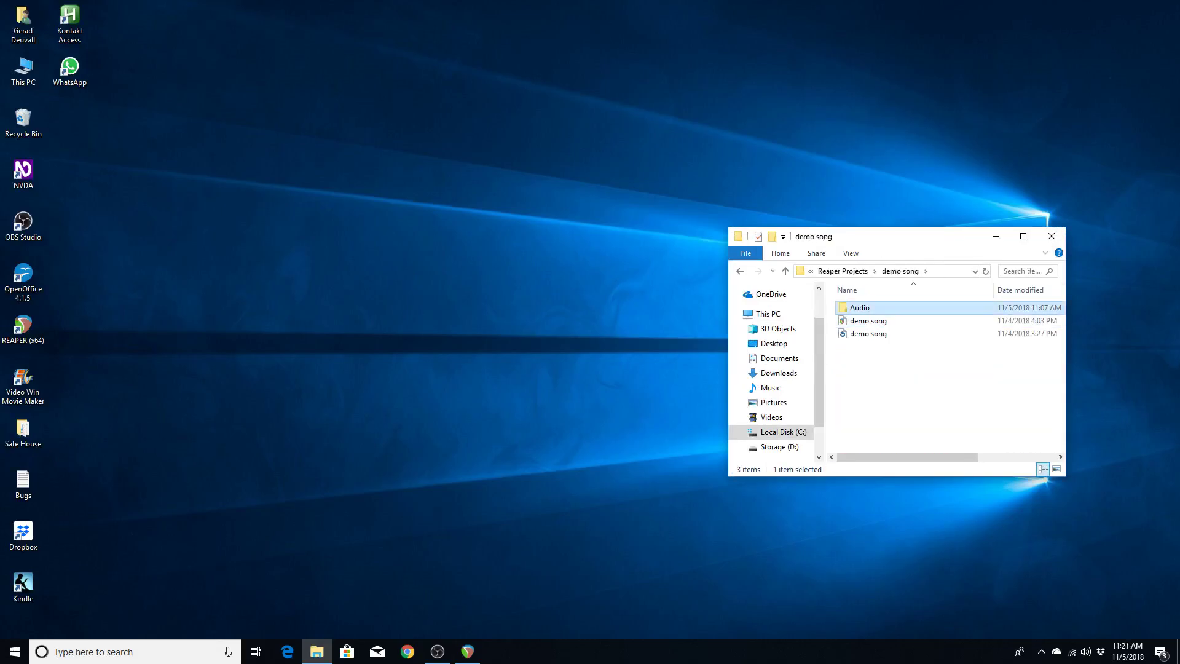
key("Return")
key("ctrl+v")
key("Return")
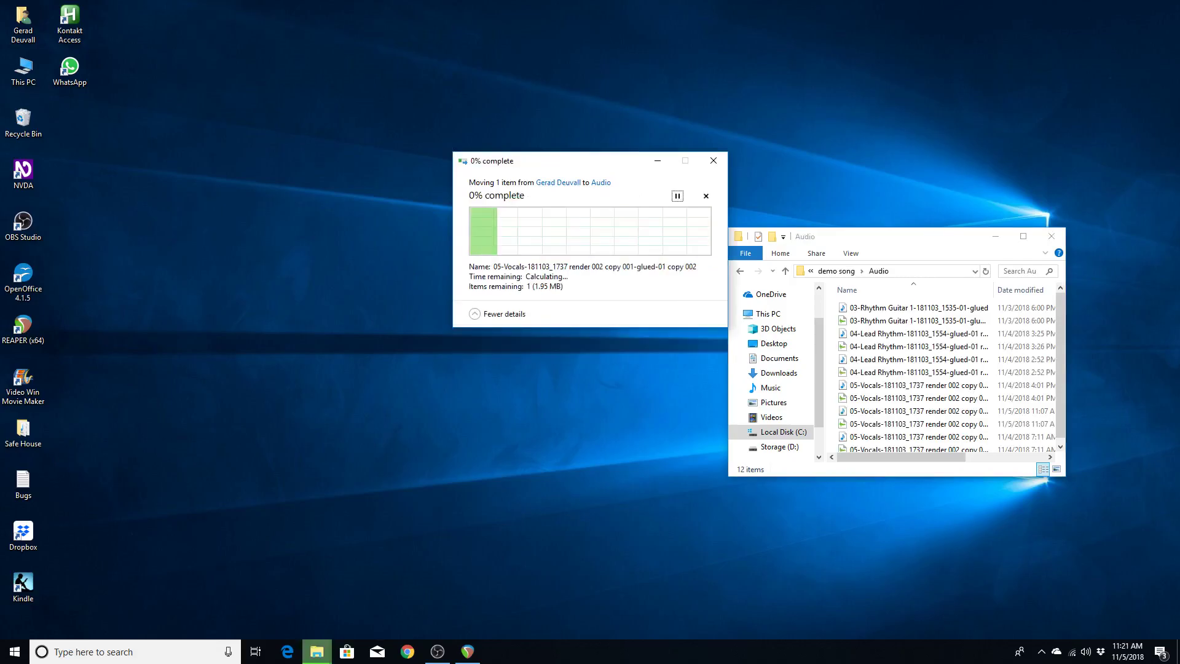
Step: Switch back to REAPER and play Verse 2 twice to hear the replaced vocals in the mix
key("alt+Tab")
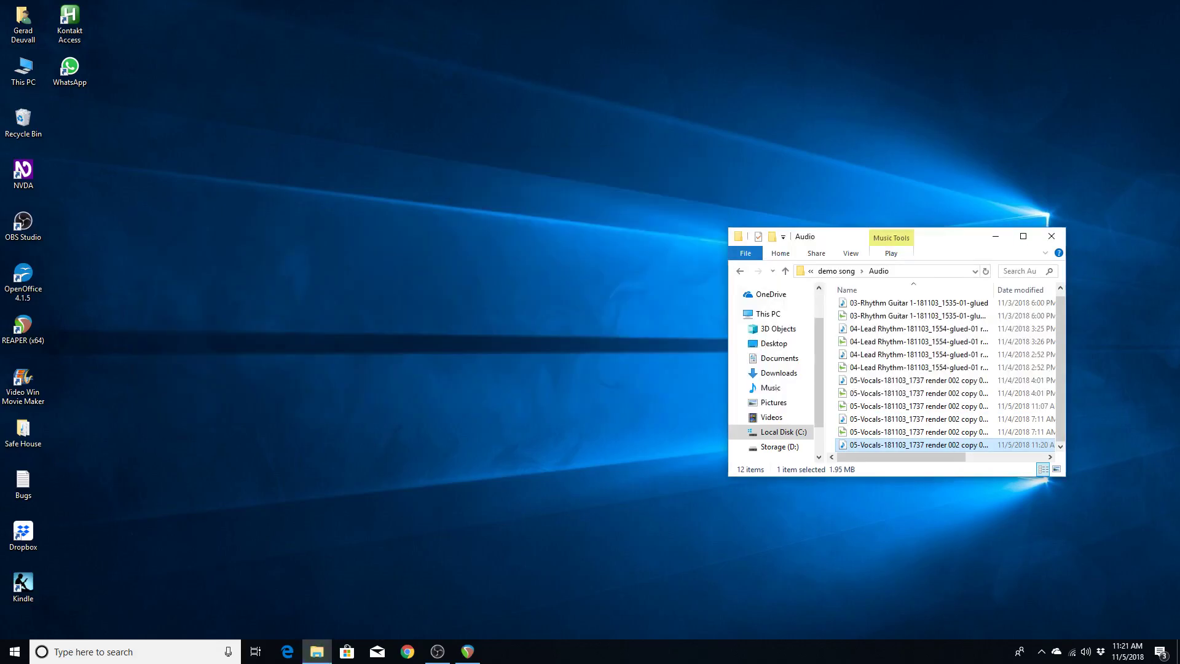
key("alt+Tab")
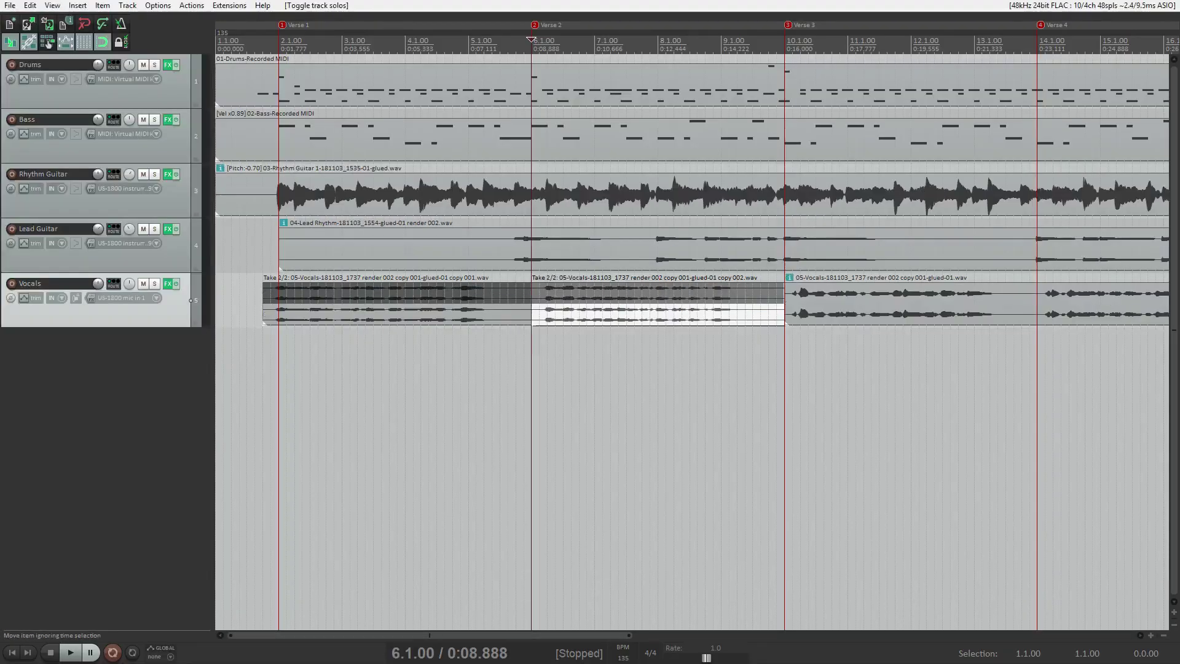
key("space")
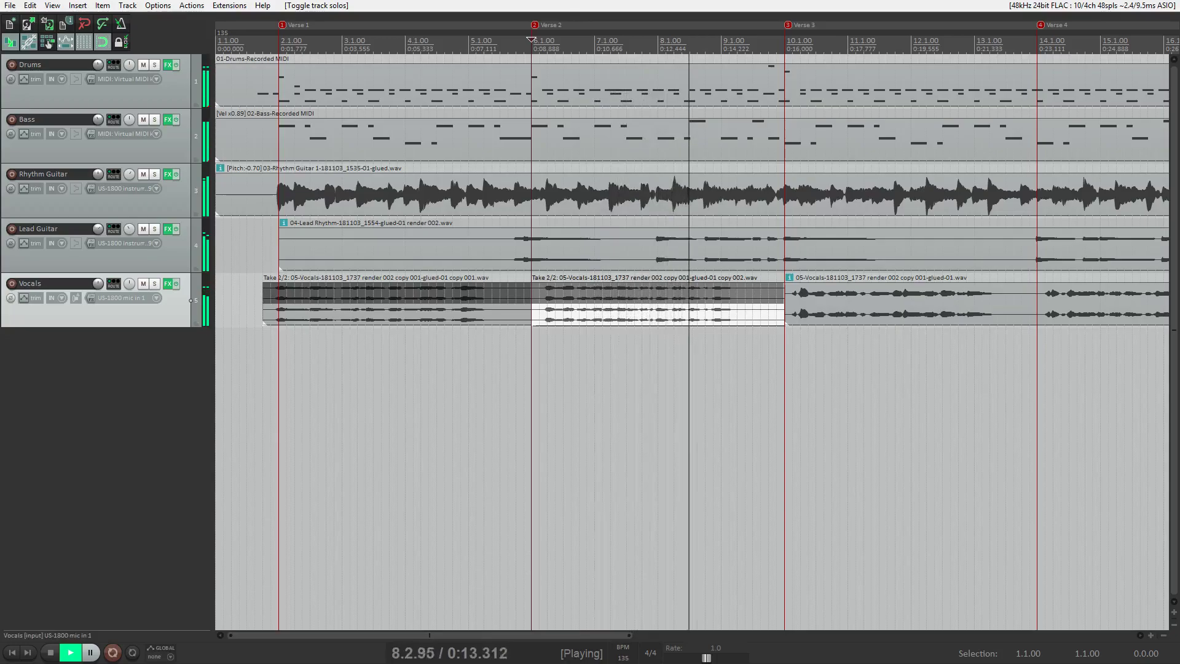
key("space")
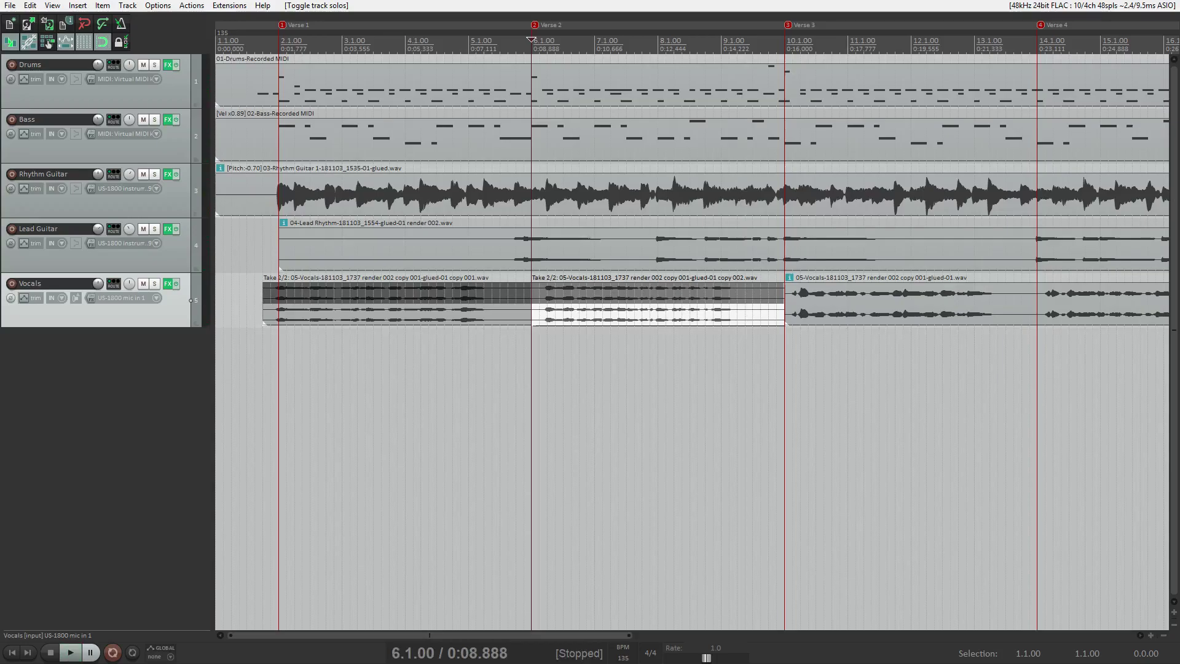
key("space")
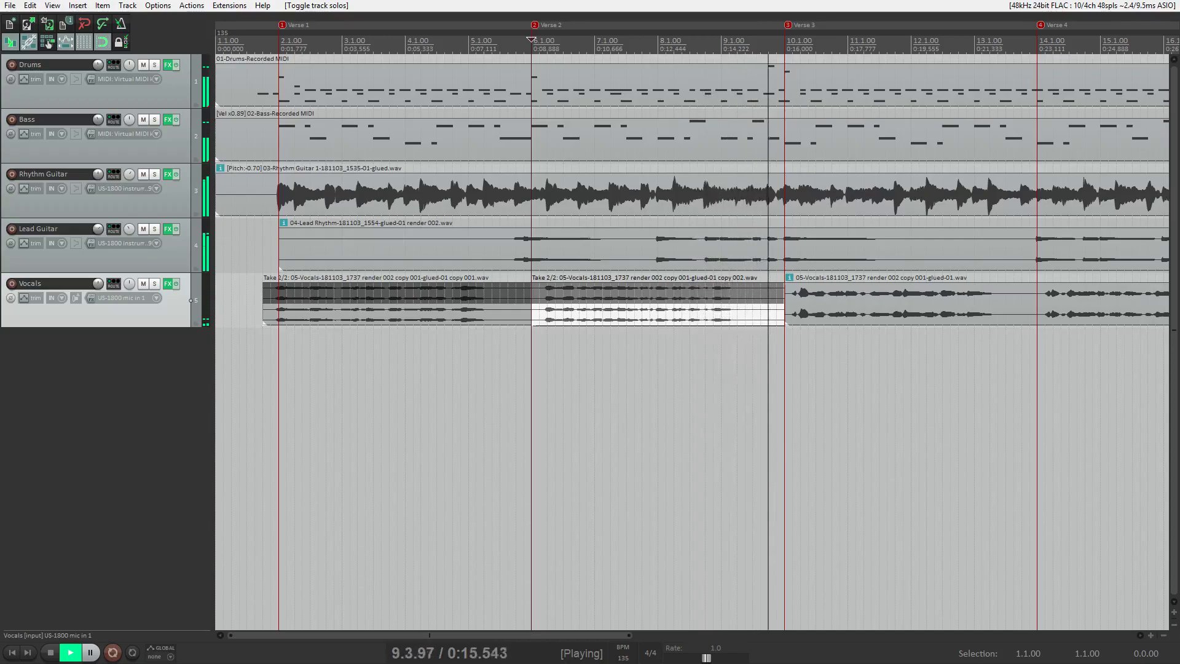
key("space")
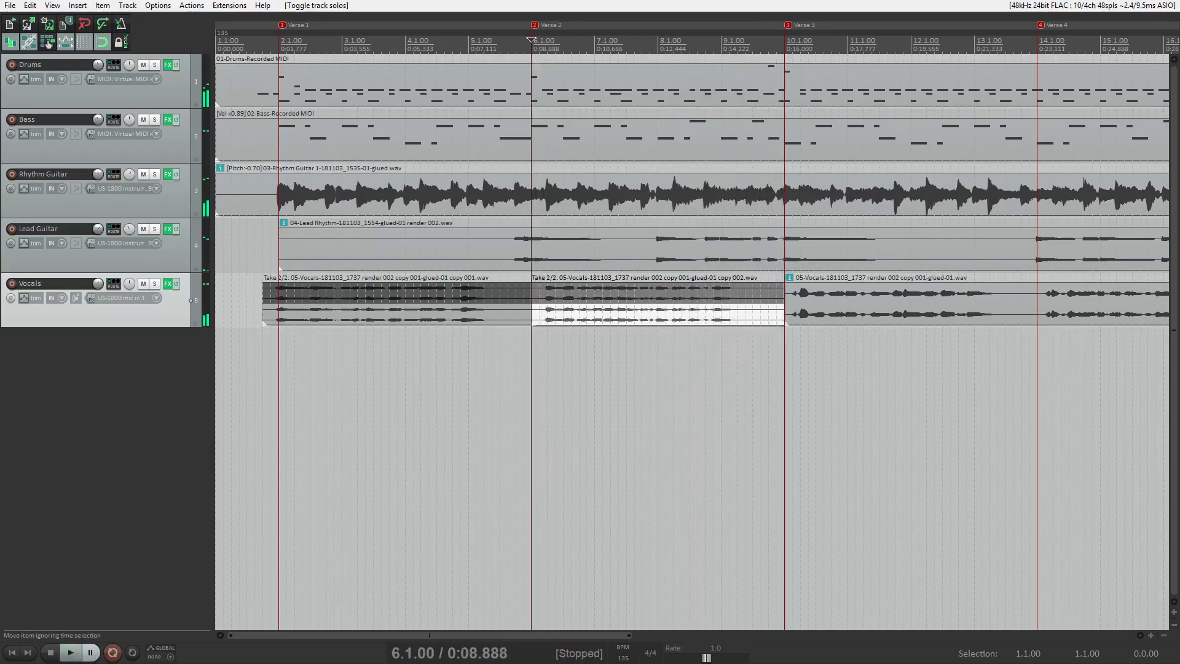